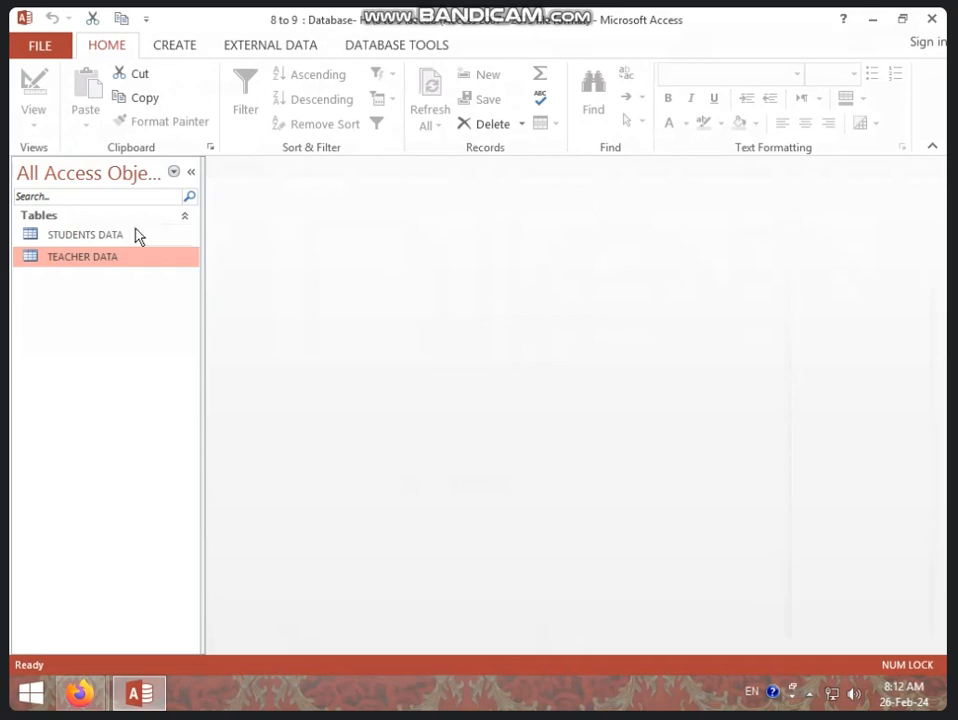
# Open the STUDENTS DATA and TEACHER DATA tables and compare their fields and records
pyautogui.click(128, 238)
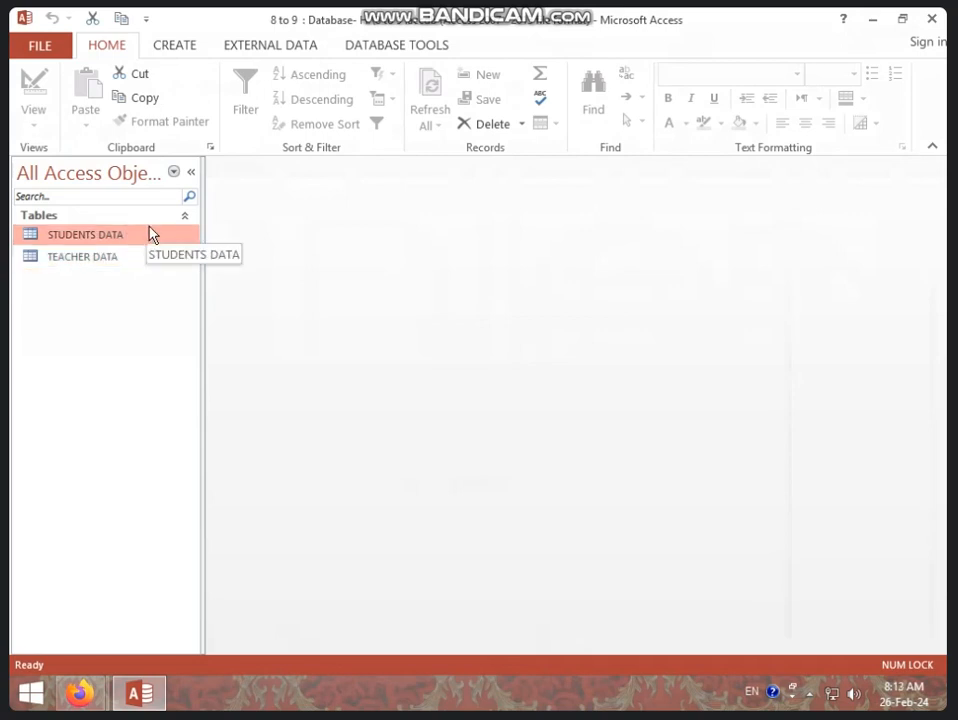
pyautogui.doubleClick(156, 231)
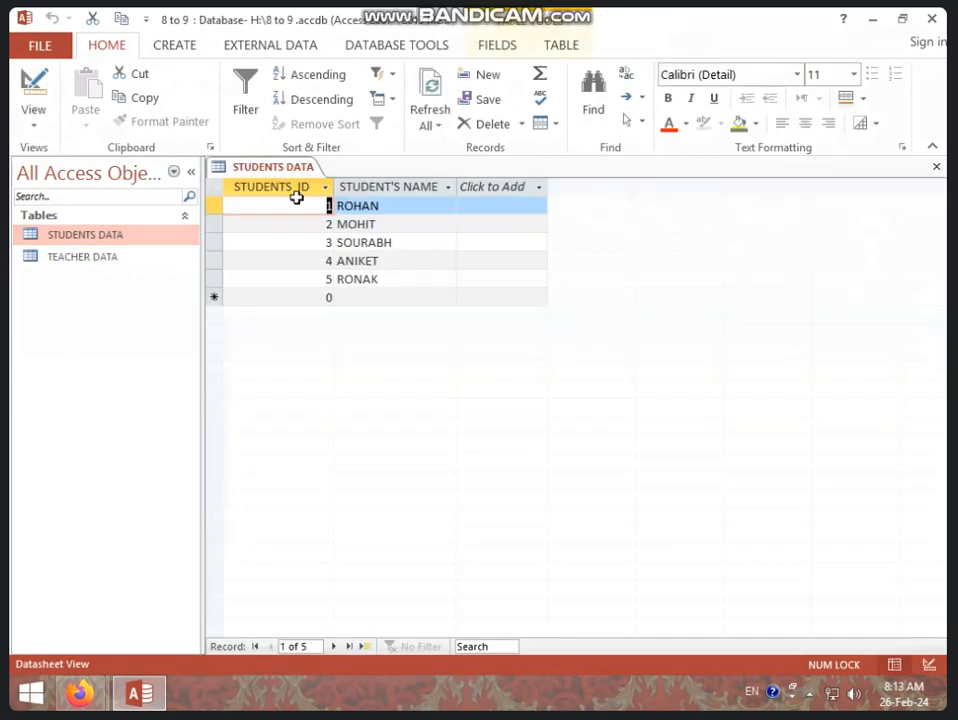
pyautogui.click(122, 260)
pyautogui.doubleClick(122, 260)
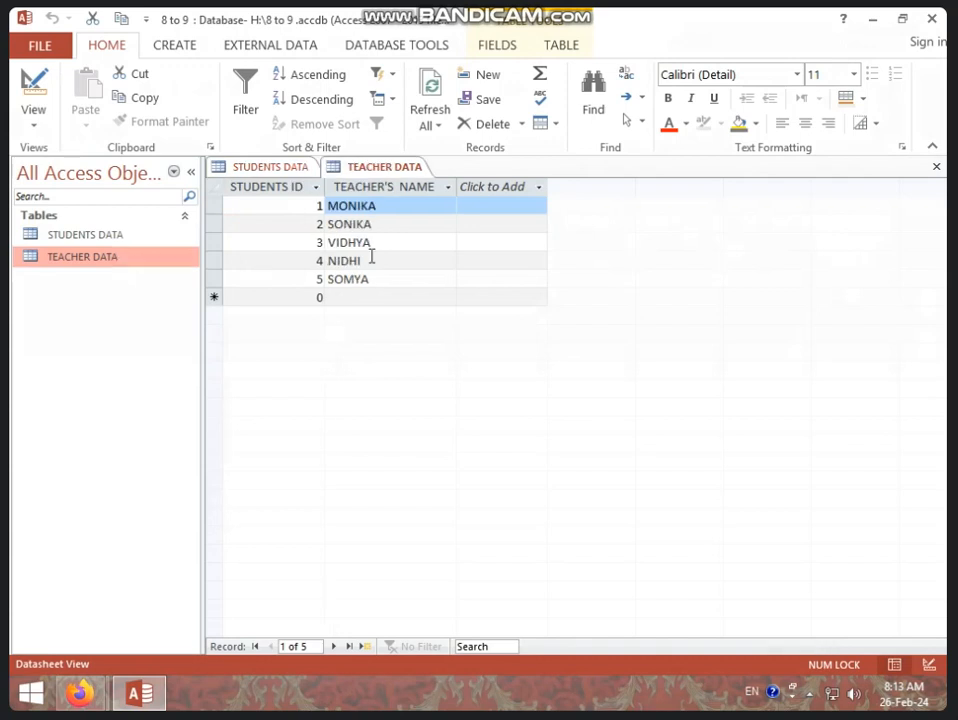
pyautogui.click(300, 167)
pyautogui.click(355, 169)
pyautogui.click(290, 168)
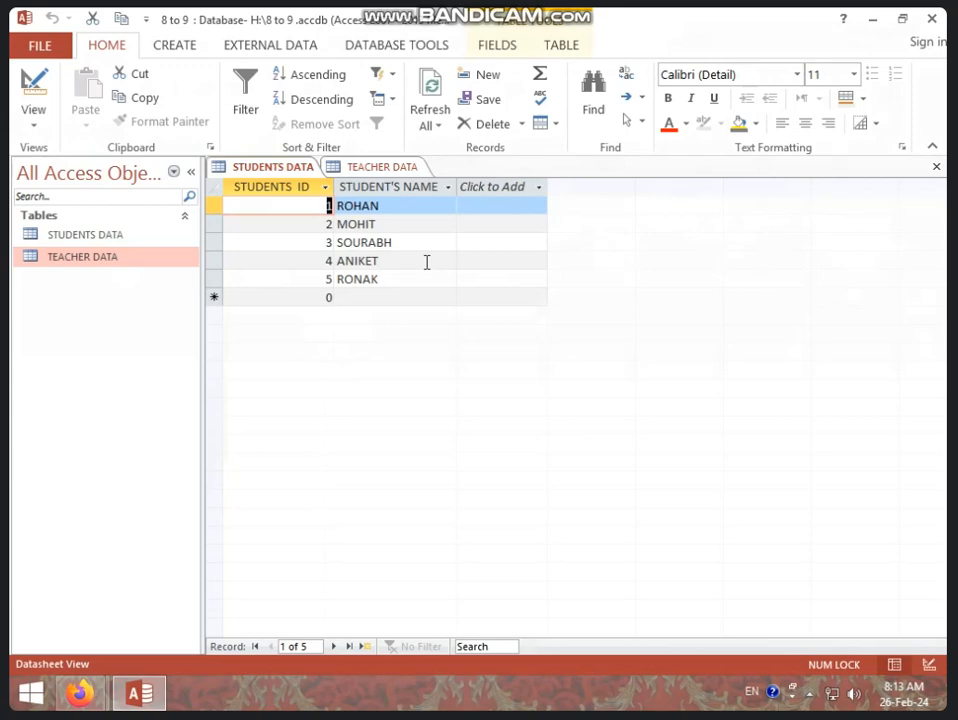
# Switch both the STUDENTS DATA and TEACHER DATA tables to Design View
pyautogui.rightClick(266, 172)
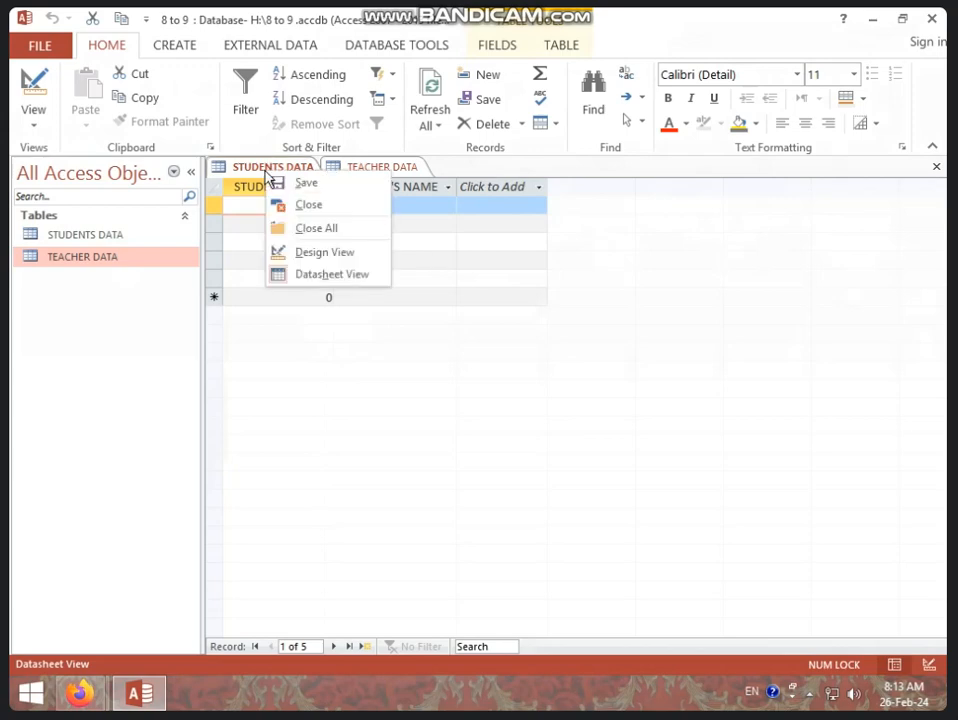
pyautogui.click(312, 264)
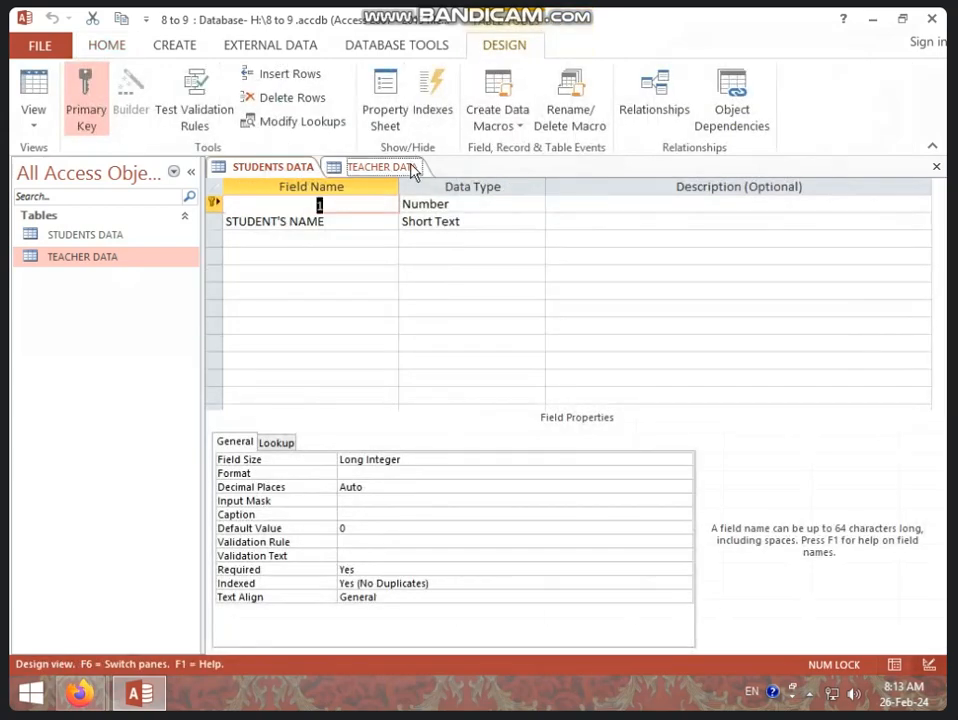
pyautogui.rightClick(412, 166)
pyautogui.click(459, 244)
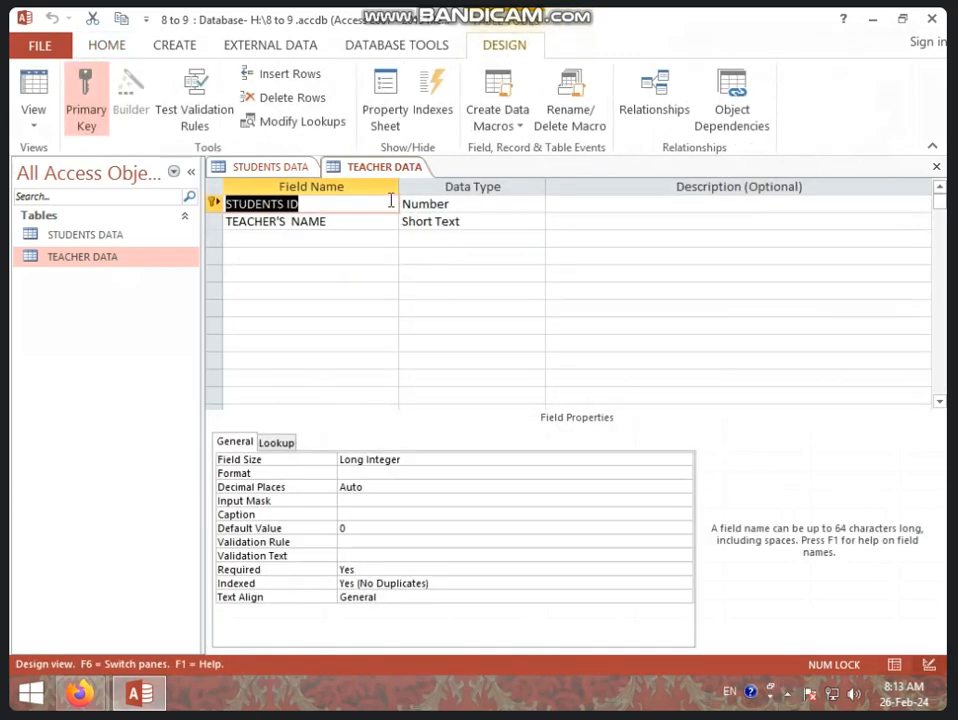
# Remove the primary key from the STUDENTS ID field in STUDENTS DATA and save the table
pyautogui.click(275, 167)
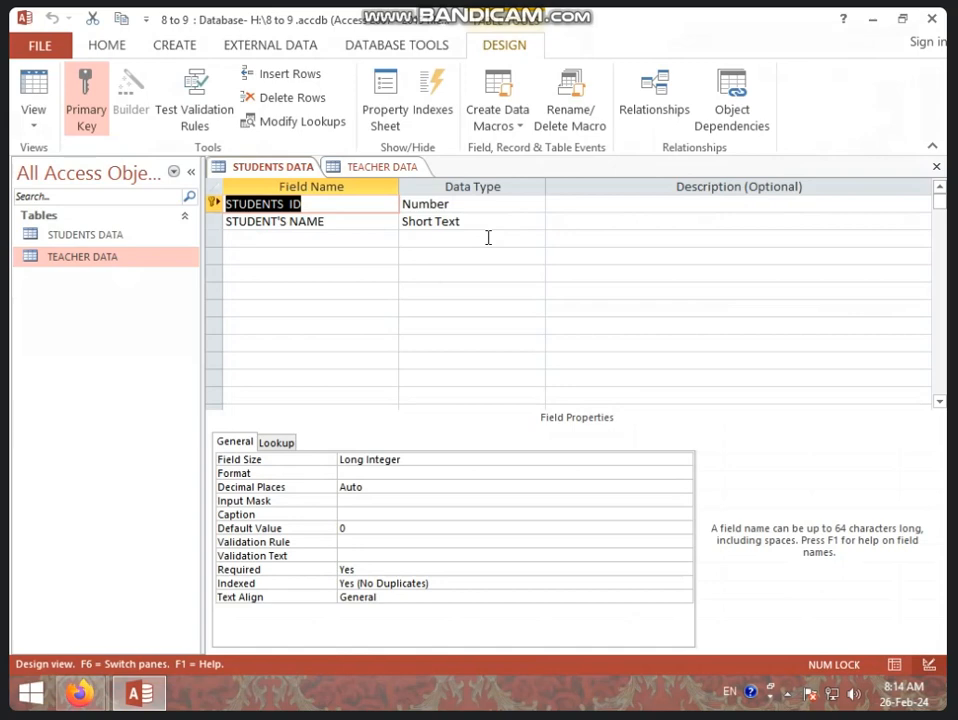
pyautogui.click(250, 166)
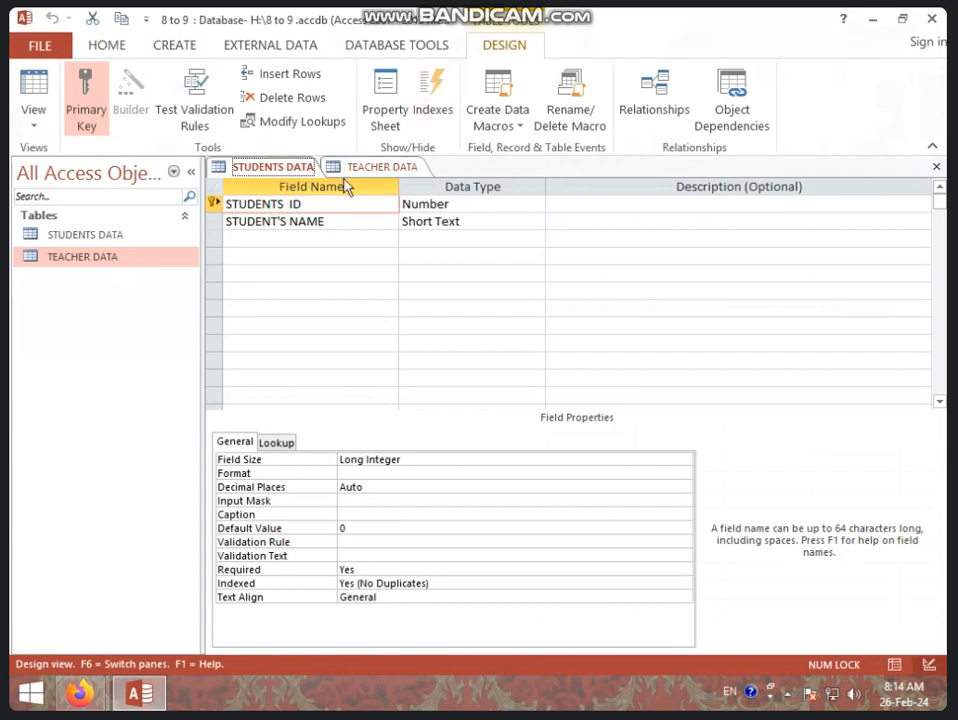
pyautogui.click(86, 105)
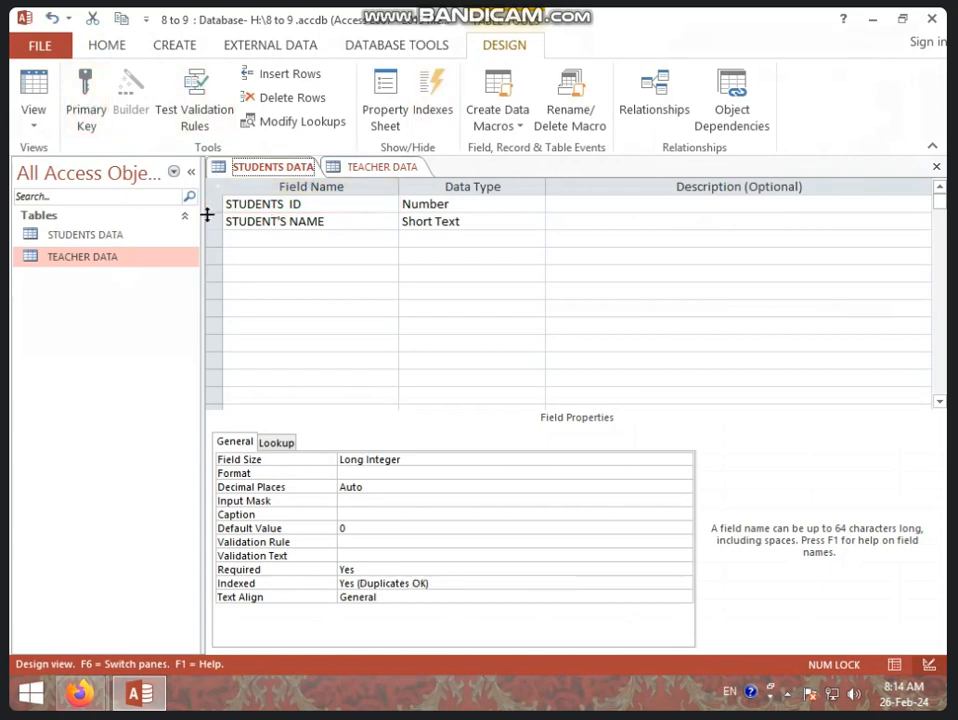
pyautogui.rightClick(289, 168)
pyautogui.click(310, 182)
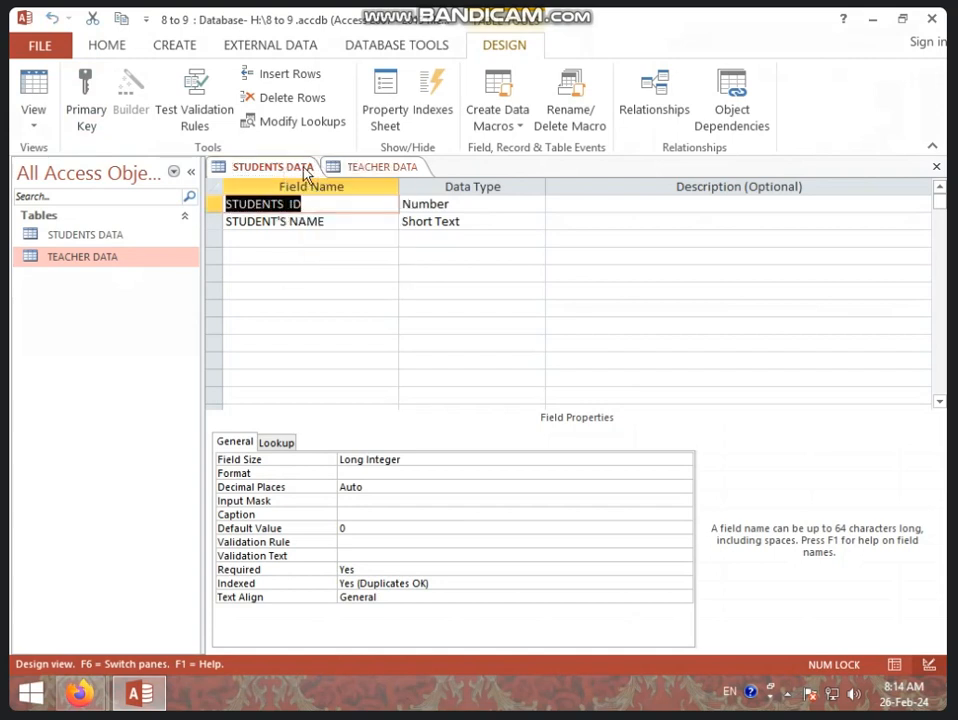
# Close all open tables
pyautogui.rightClick(293, 168)
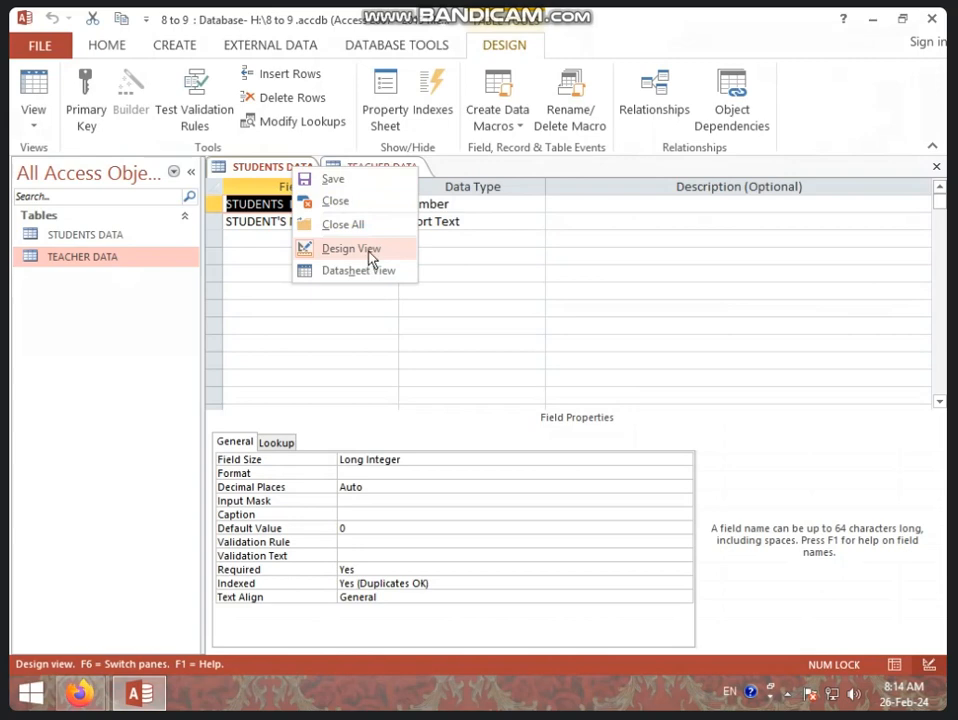
pyautogui.click(369, 252)
pyautogui.rightClick(280, 167)
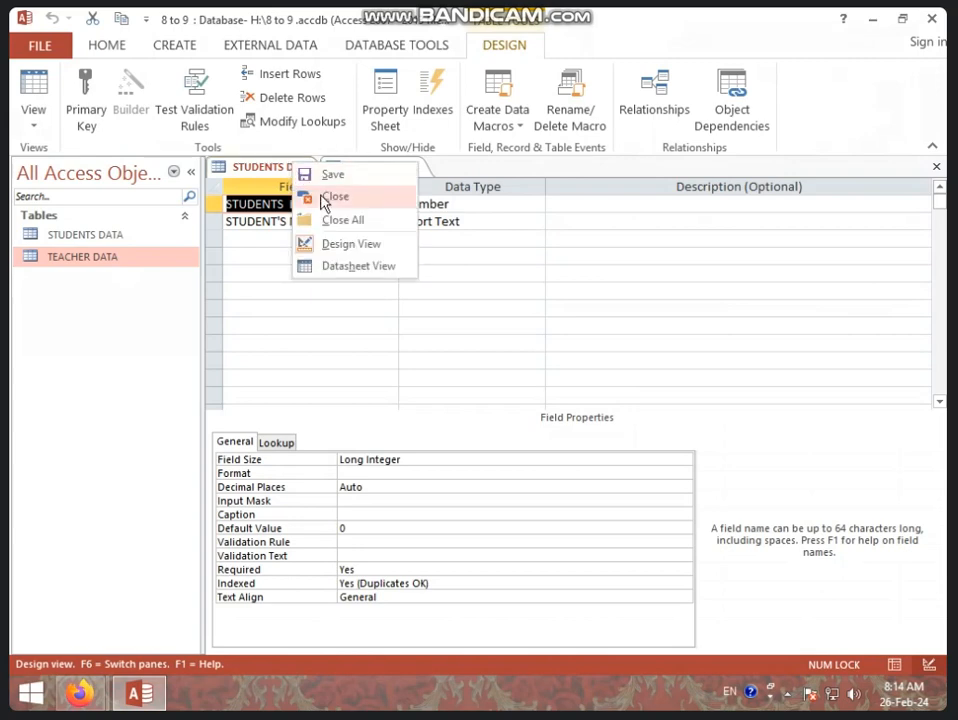
pyautogui.click(338, 231)
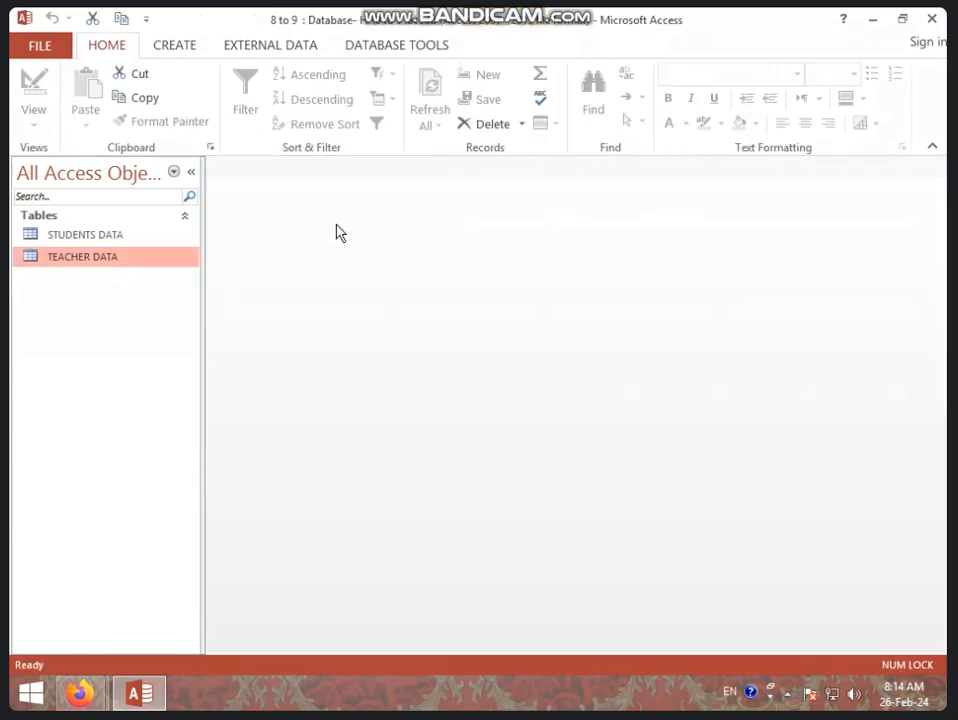
# Open the Relationships window and move the TEACHER DATA table closer to STUDENTS DATA
pyautogui.click(407, 48)
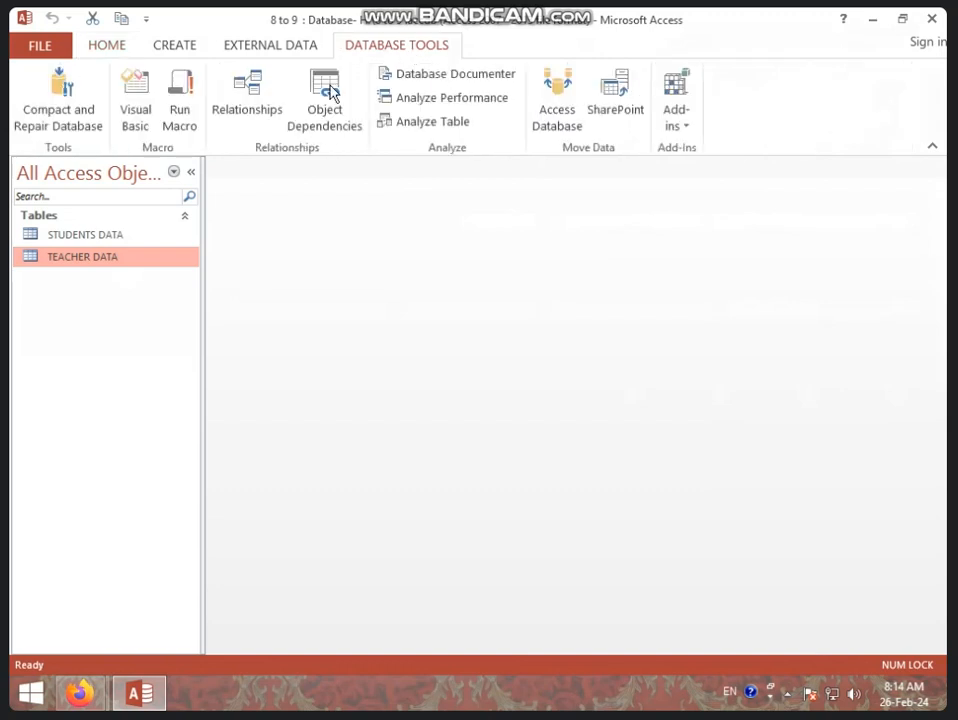
pyautogui.click(250, 98)
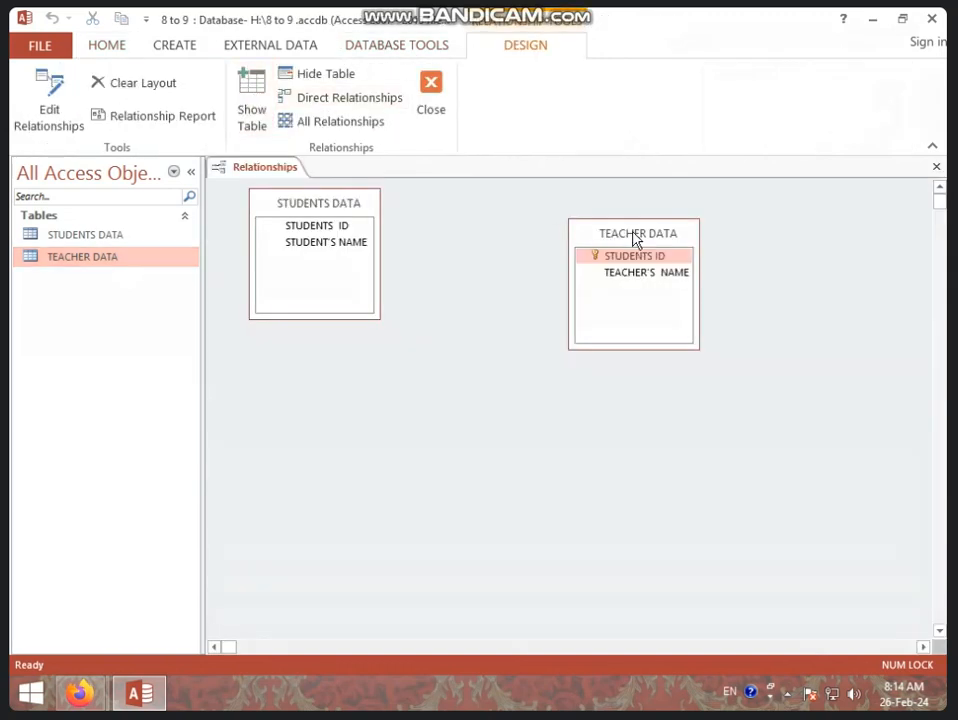
pyautogui.moveTo(633, 237); pyautogui.dragTo(551, 195)
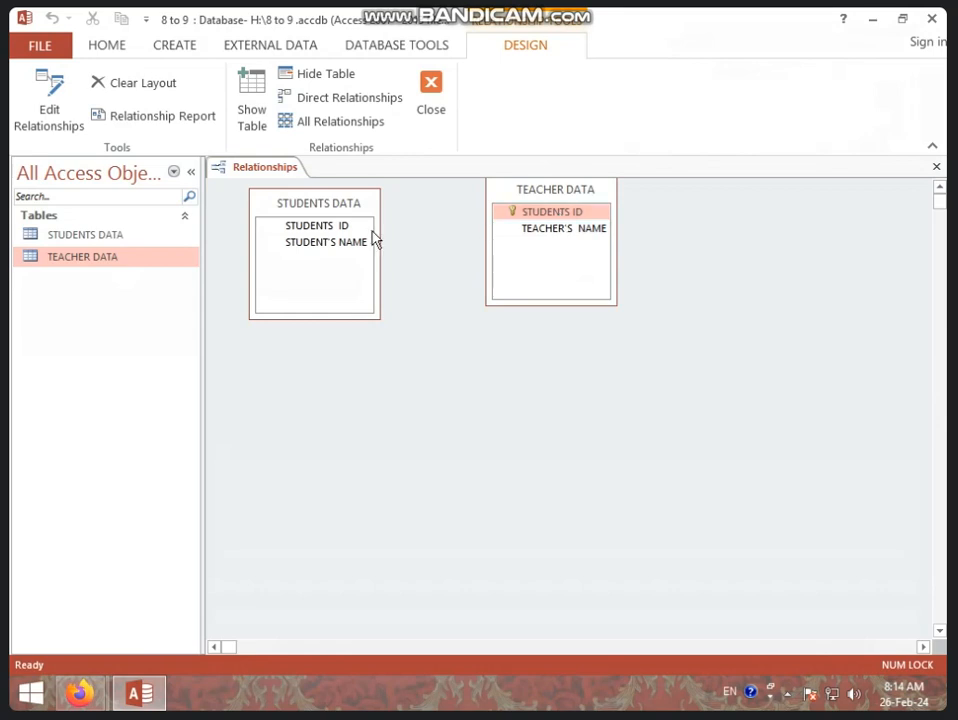
# Create a one-to-many relationship between the tables' STUDENTS ID fields, enforcing referential integrity with cascade update and cascade delete
pyautogui.click(324, 228)
pyautogui.moveTo(324, 228); pyautogui.dragTo(556, 225)
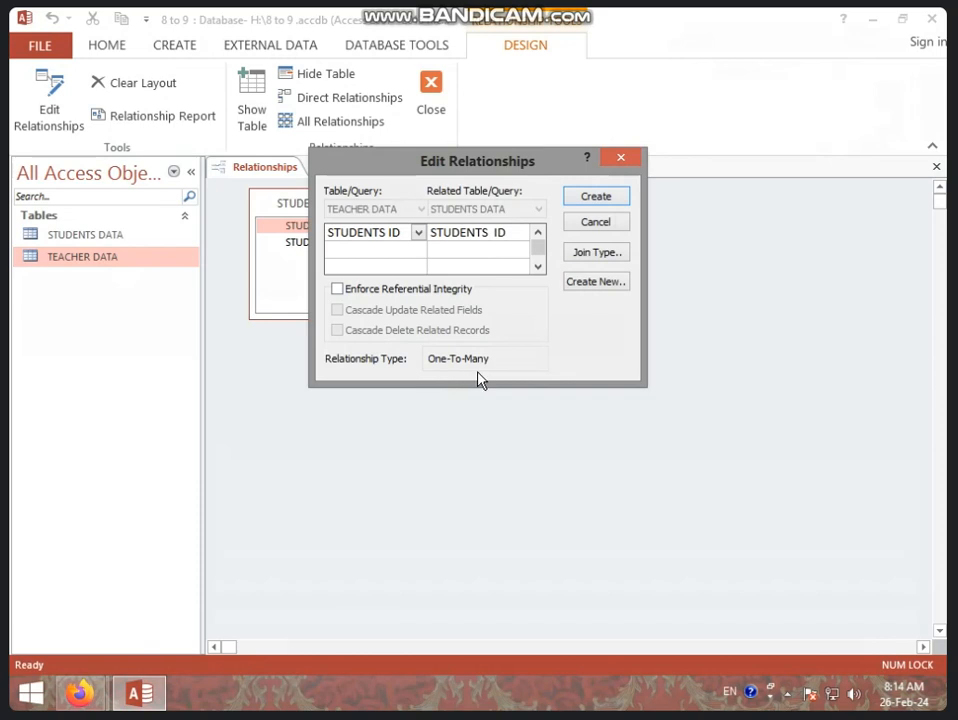
pyautogui.click(337, 288)
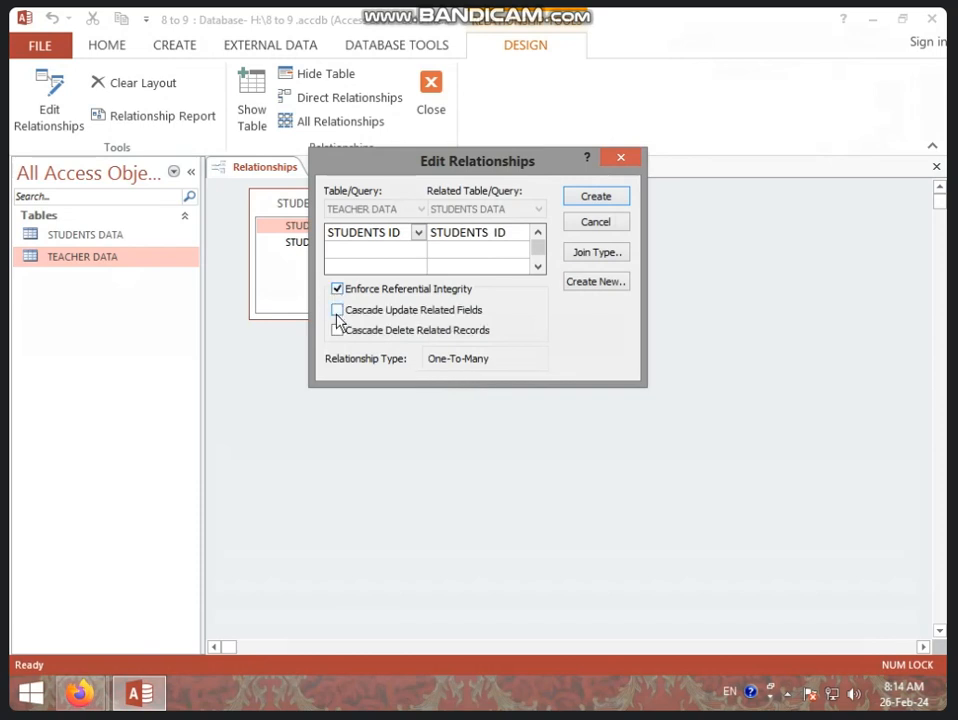
pyautogui.click(337, 310)
pyautogui.click(338, 330)
pyautogui.moveTo(468, 162); pyautogui.dragTo(474, 374)
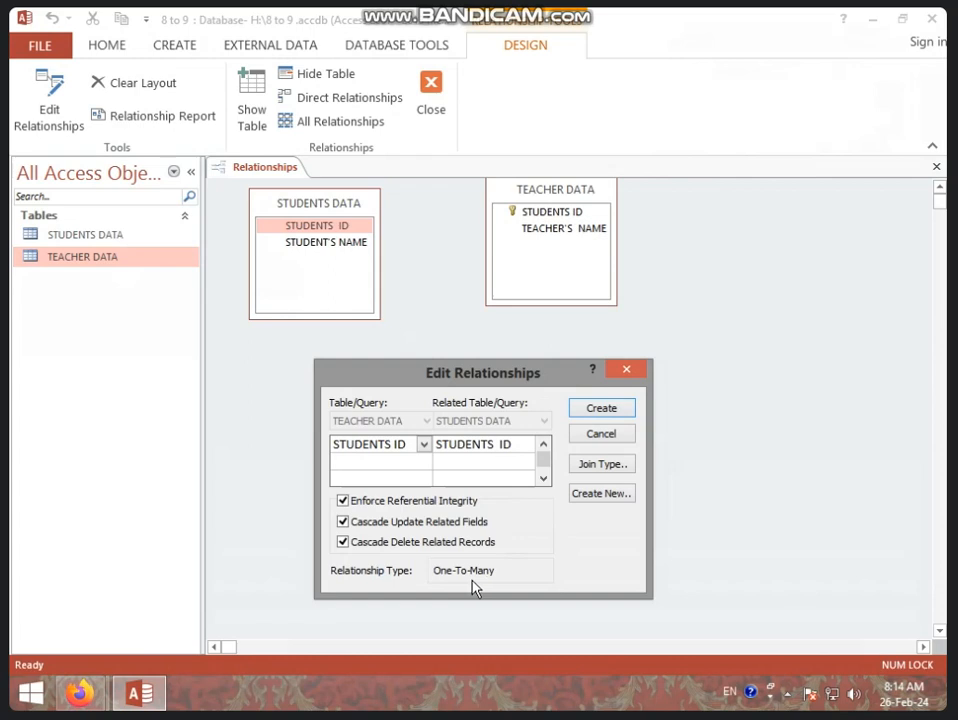
pyautogui.click(601, 407)
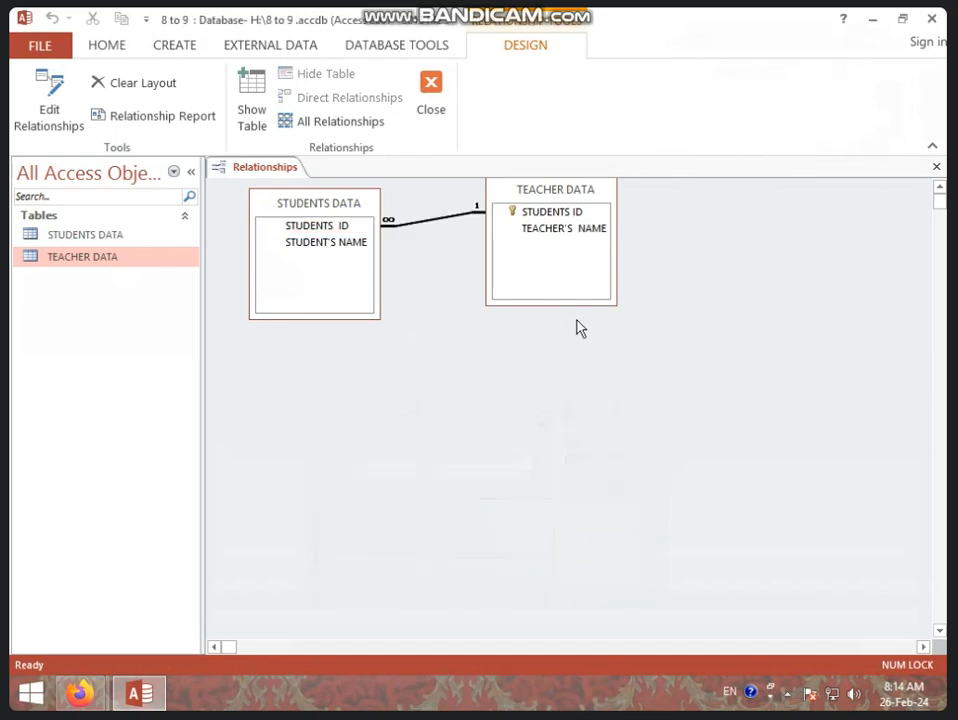
# Reposition the TEACHER DATA table diagonally below STUDENTS DATA, then save and close the relationships layout
pyautogui.moveTo(564, 203); pyautogui.dragTo(632, 301)
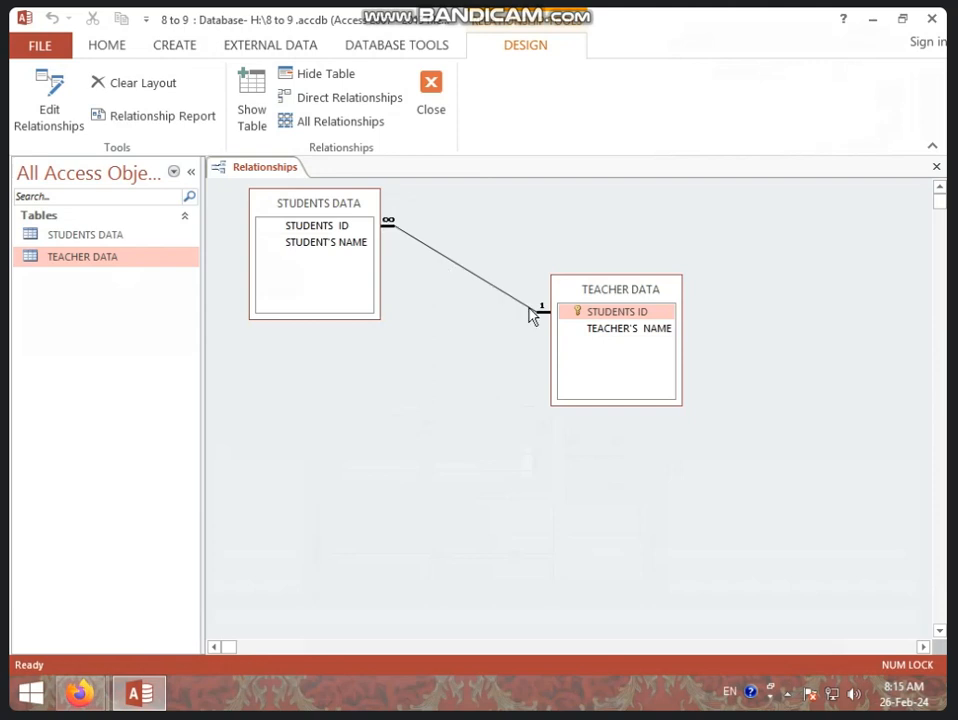
pyautogui.rightClick(280, 167)
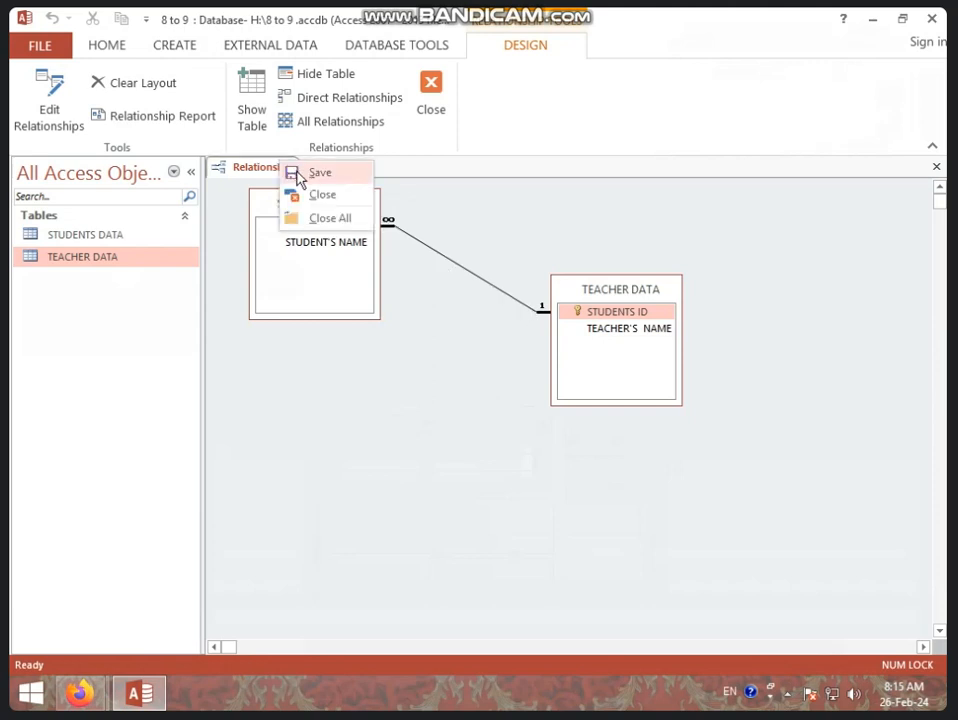
pyautogui.click(297, 175)
pyautogui.rightClick(292, 168)
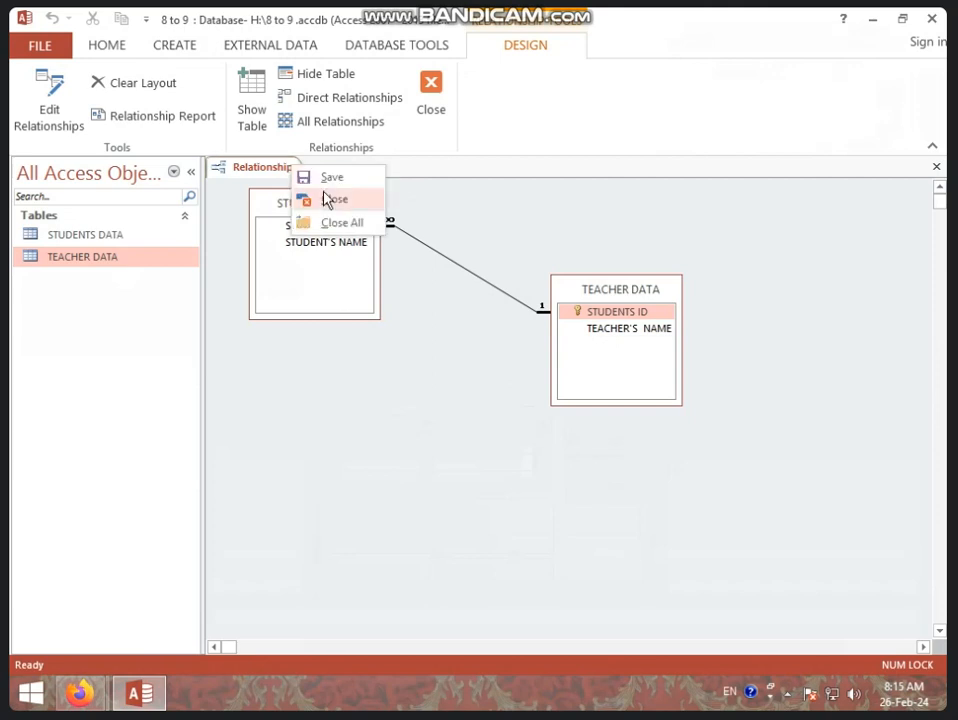
pyautogui.click(328, 199)
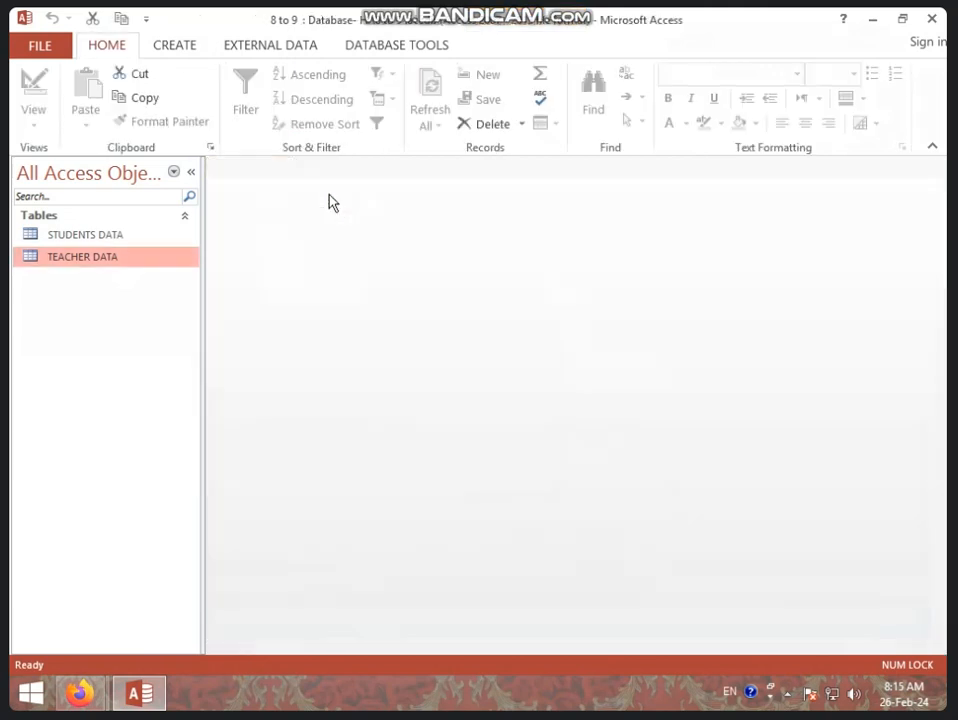
# Open the STUDENTS DATA table to check its records, then close it
pyautogui.click(93, 236)
pyautogui.doubleClick(93, 236)
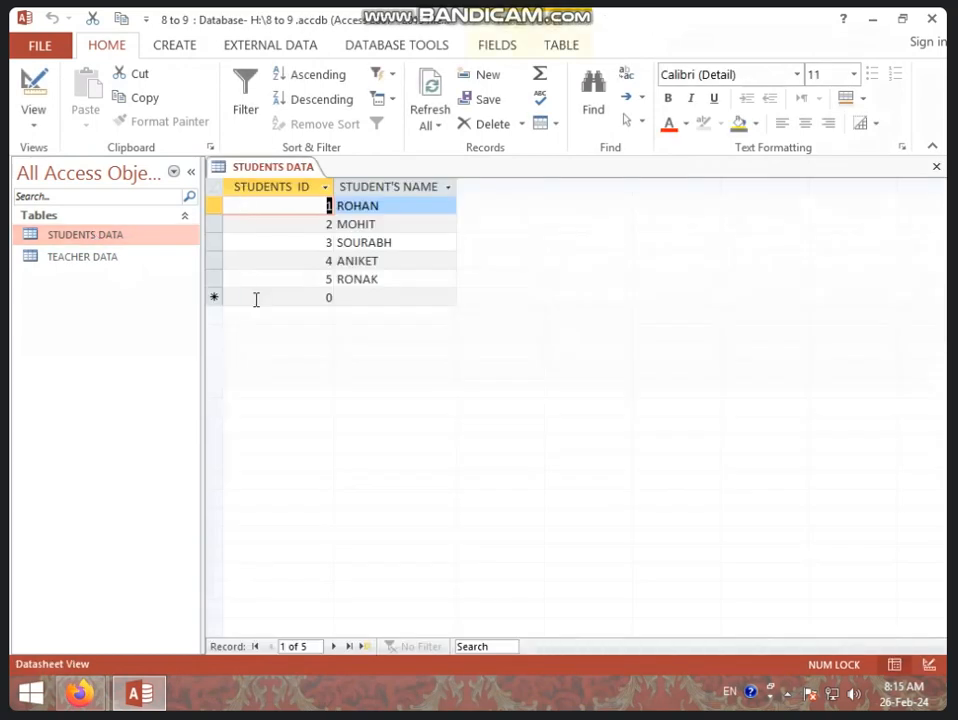
pyautogui.rightClick(268, 167)
pyautogui.click(294, 201)
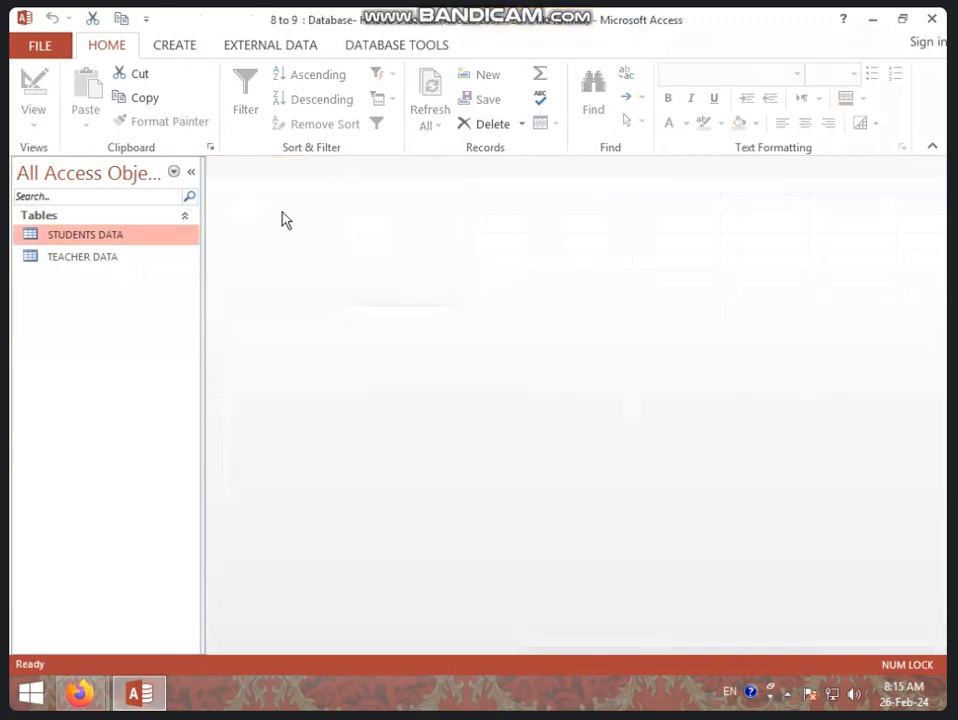
# Open TEACHER DATA, expand the related student records of the first three teachers, and close the table
pyautogui.click(131, 262)
pyautogui.rightClick(135, 270)
pyautogui.click(180, 276)
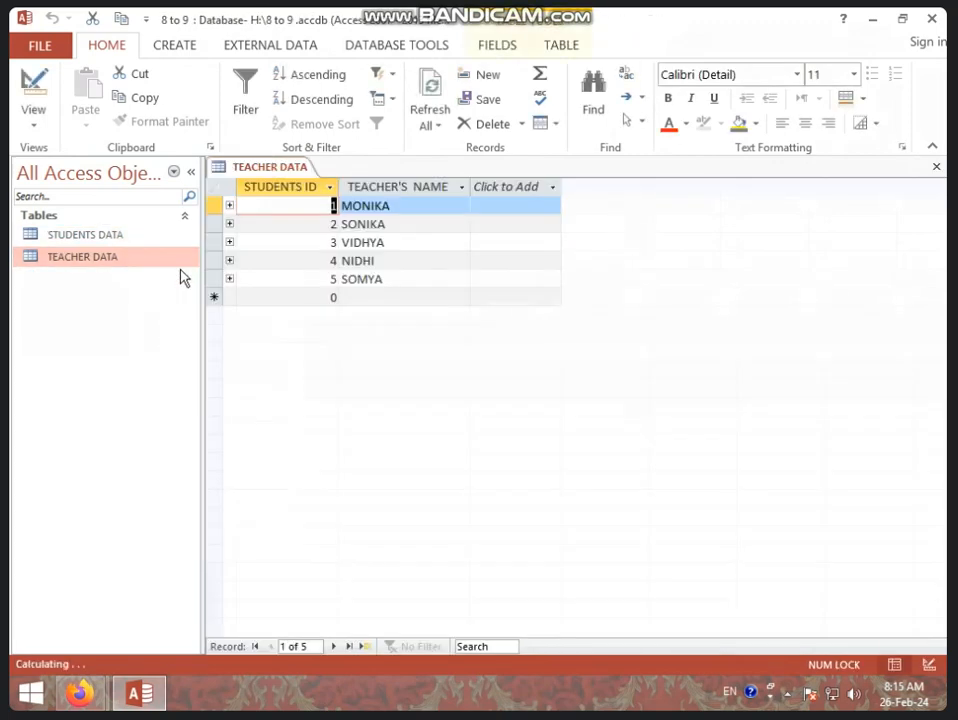
pyautogui.click(230, 205)
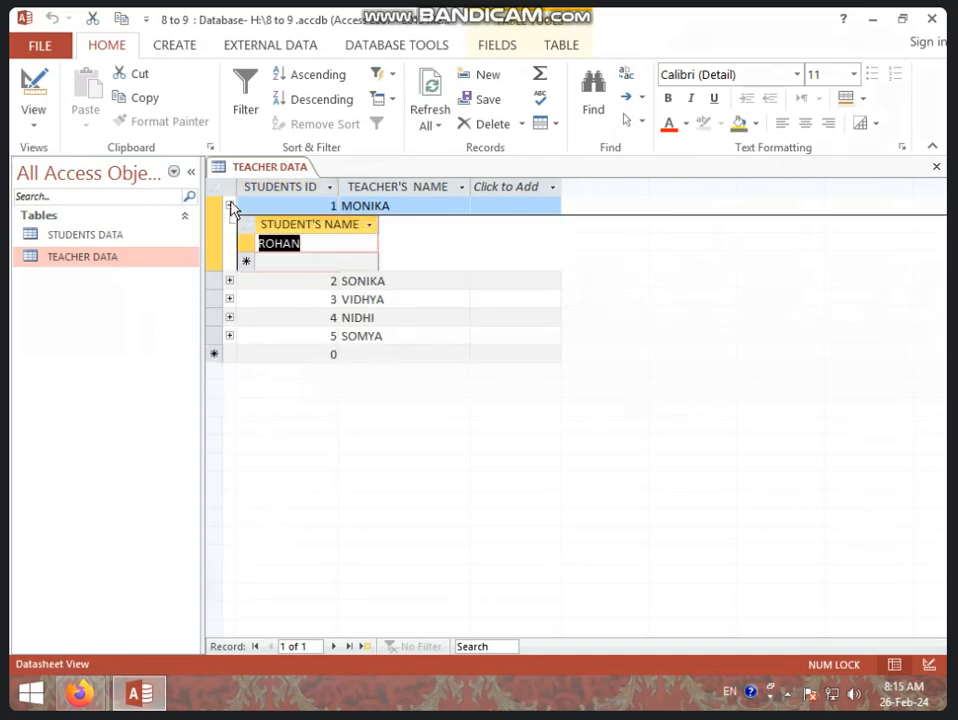
pyautogui.click(336, 242)
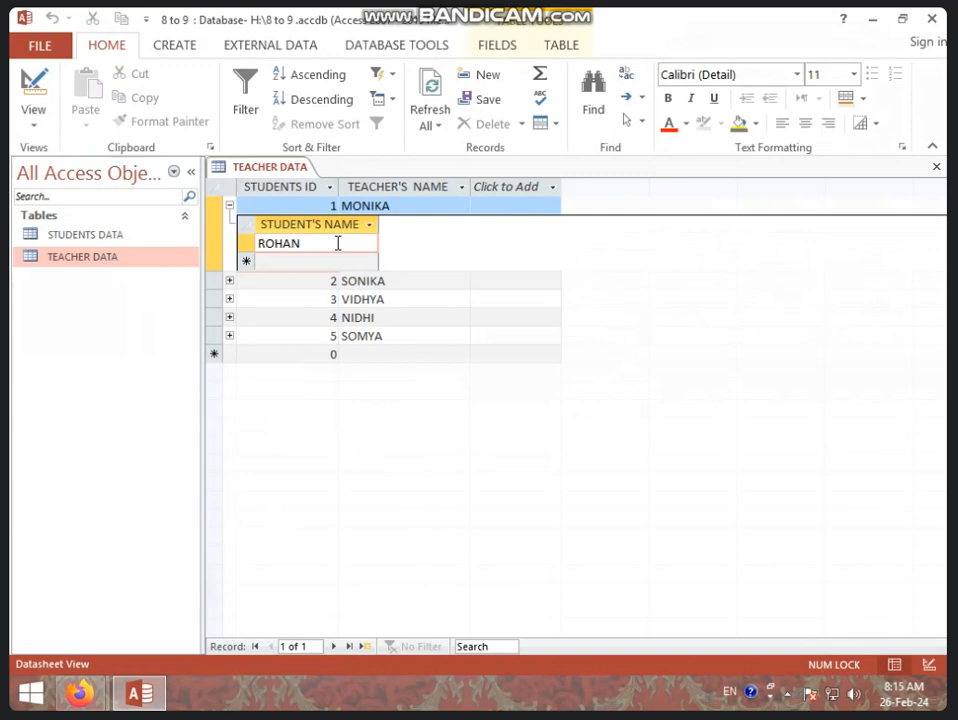
pyautogui.click(230, 281)
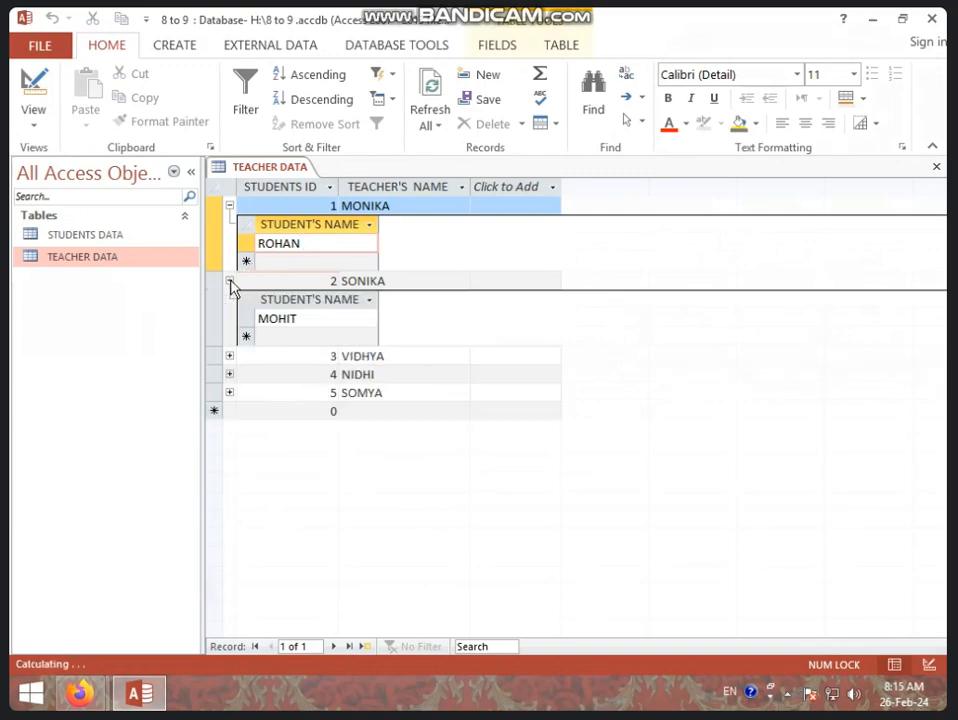
pyautogui.click(230, 356)
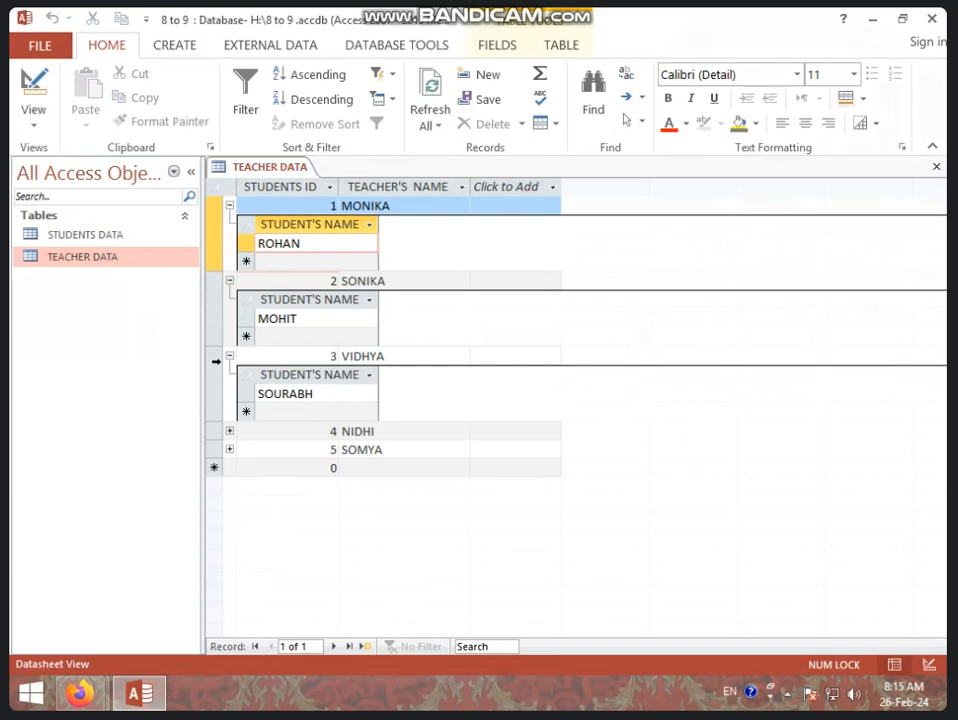
pyautogui.rightClick(249, 176)
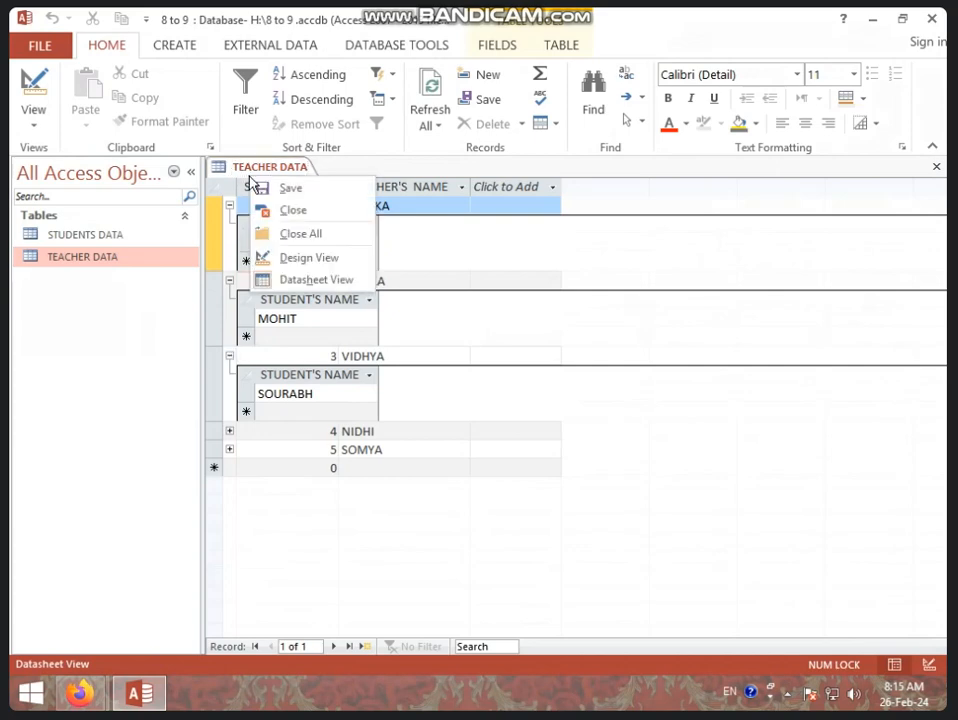
pyautogui.click(293, 210)
# Delete the existing relationship between STUDENTS DATA and TEACHER DATA from the relationships layout
pyautogui.click(392, 46)
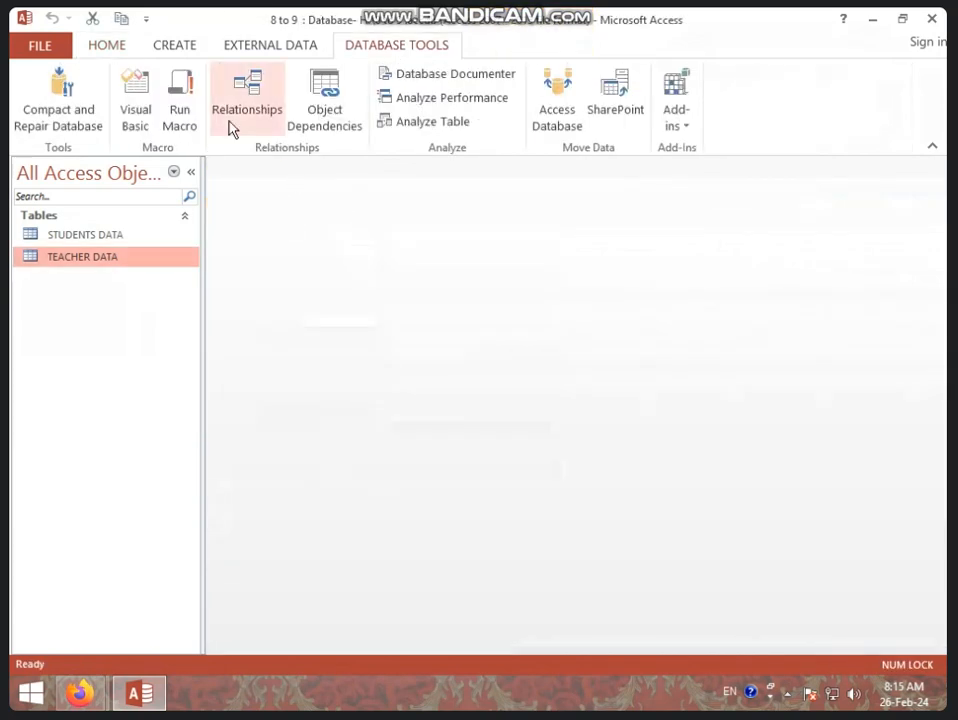
pyautogui.click(231, 128)
pyautogui.click(447, 262)
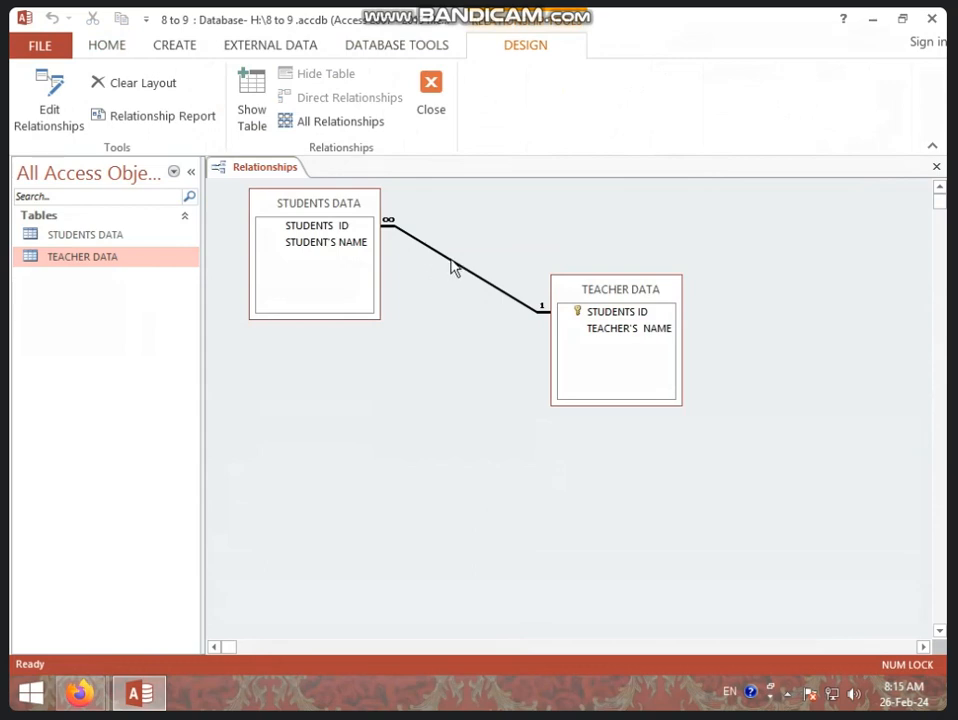
pyautogui.rightClick(479, 285)
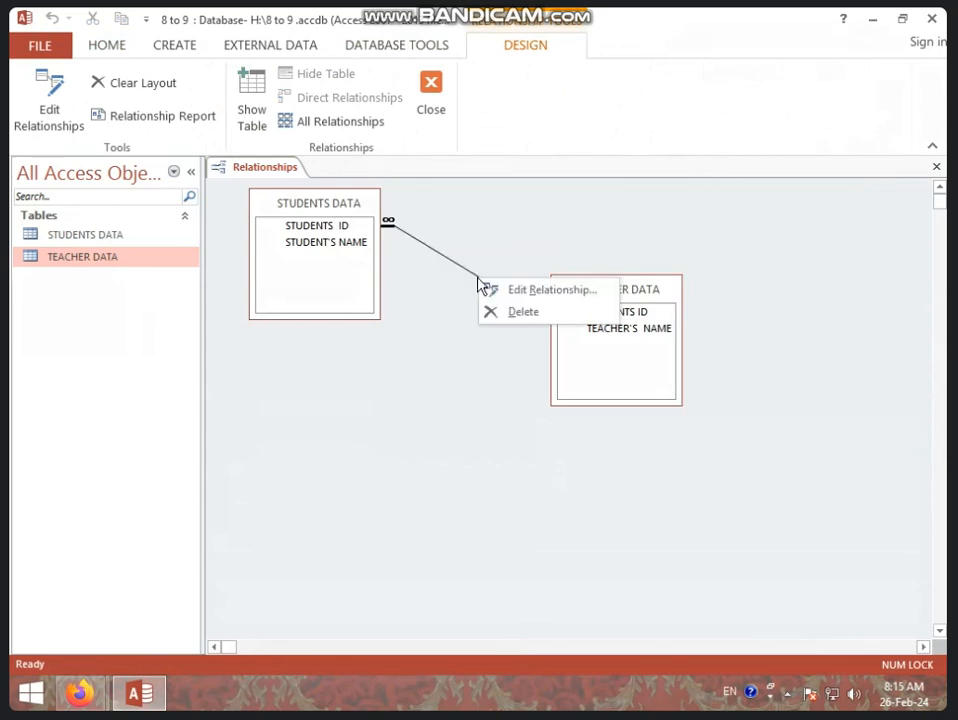
pyautogui.click(517, 312)
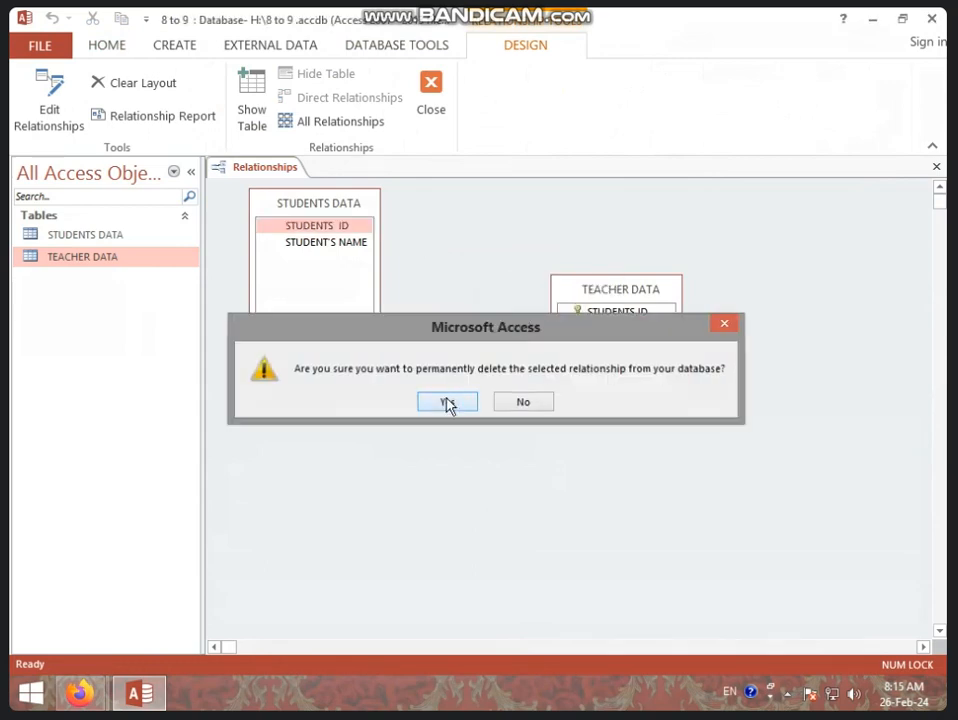
pyautogui.click(449, 402)
# Move the TEACHER DATA table up nearly level with STUDENTS DATA, and close the relationships layout with its changes saved
pyautogui.moveTo(641, 299); pyautogui.dragTo(648, 233)
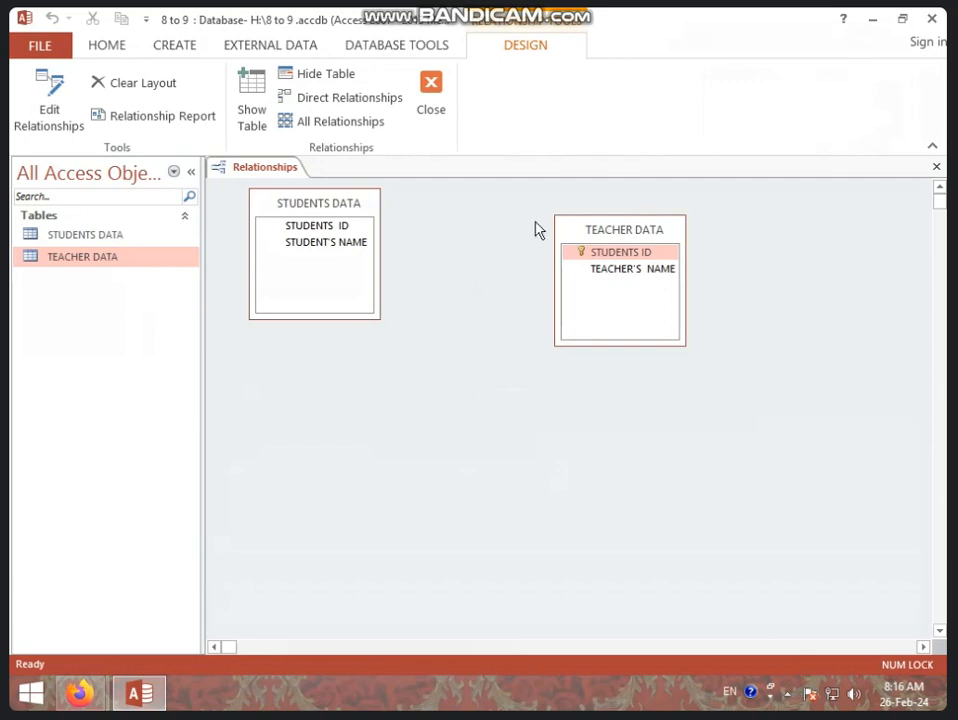
pyautogui.rightClick(287, 175)
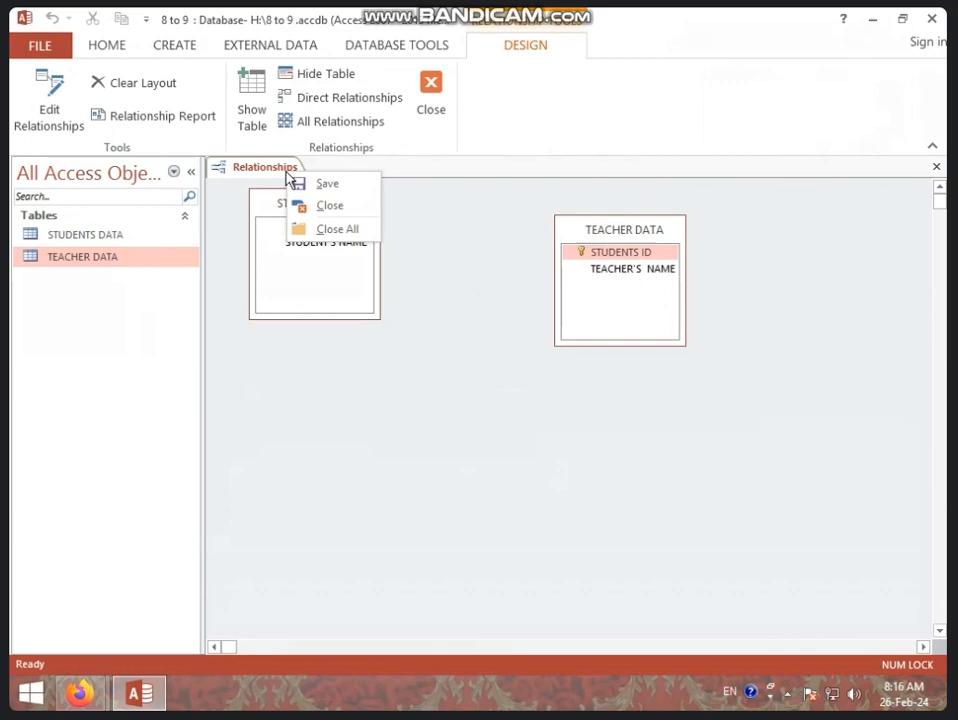
pyautogui.click(334, 206)
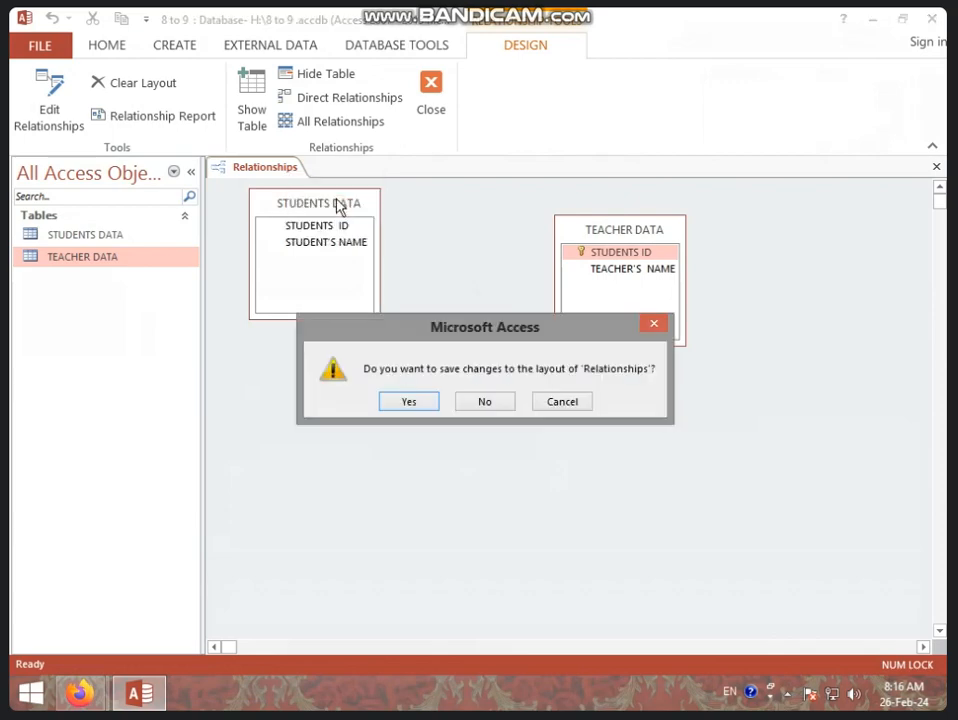
pyautogui.click(410, 403)
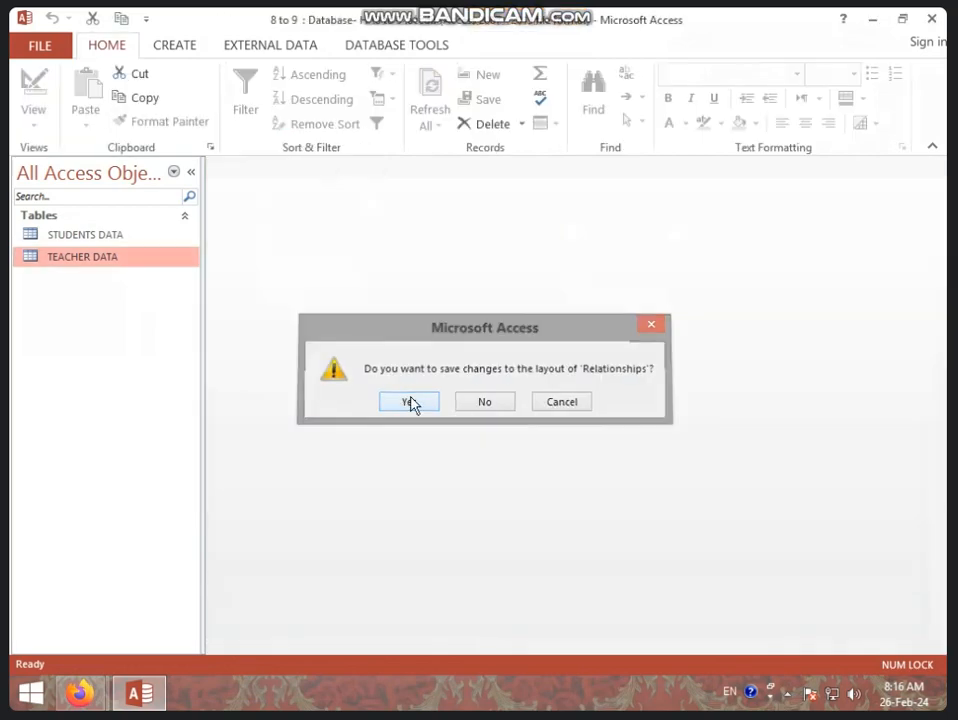
# Open the TEACHER DATA and STUDENTS DATA tables and compare their fields and records
pyautogui.doubleClick(145, 260)
pyautogui.doubleClick(168, 236)
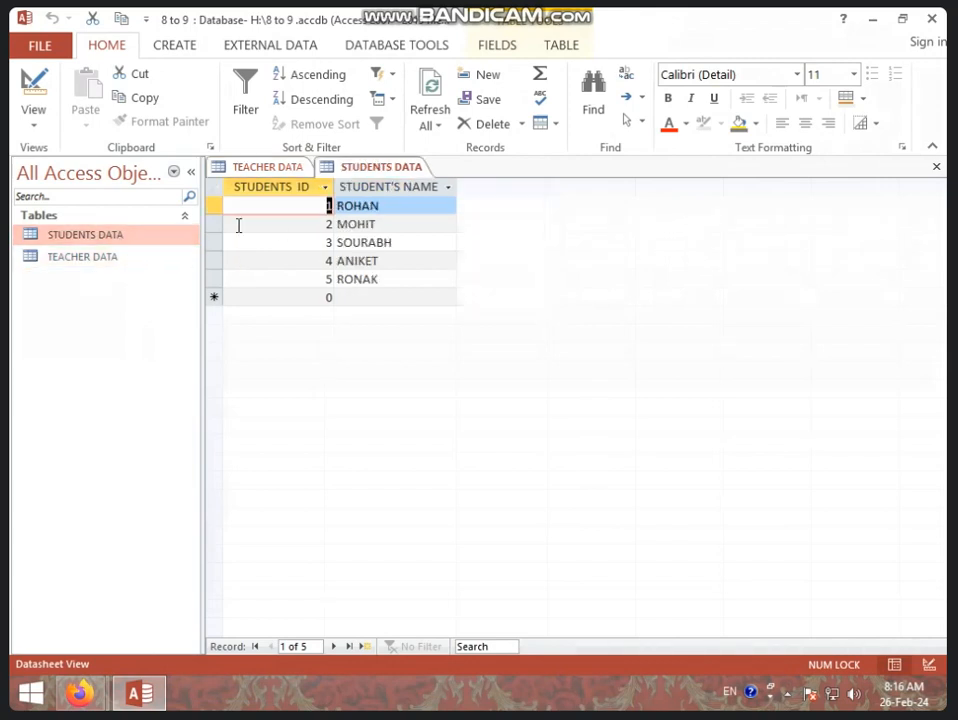
pyautogui.click(284, 168)
pyautogui.click(420, 205)
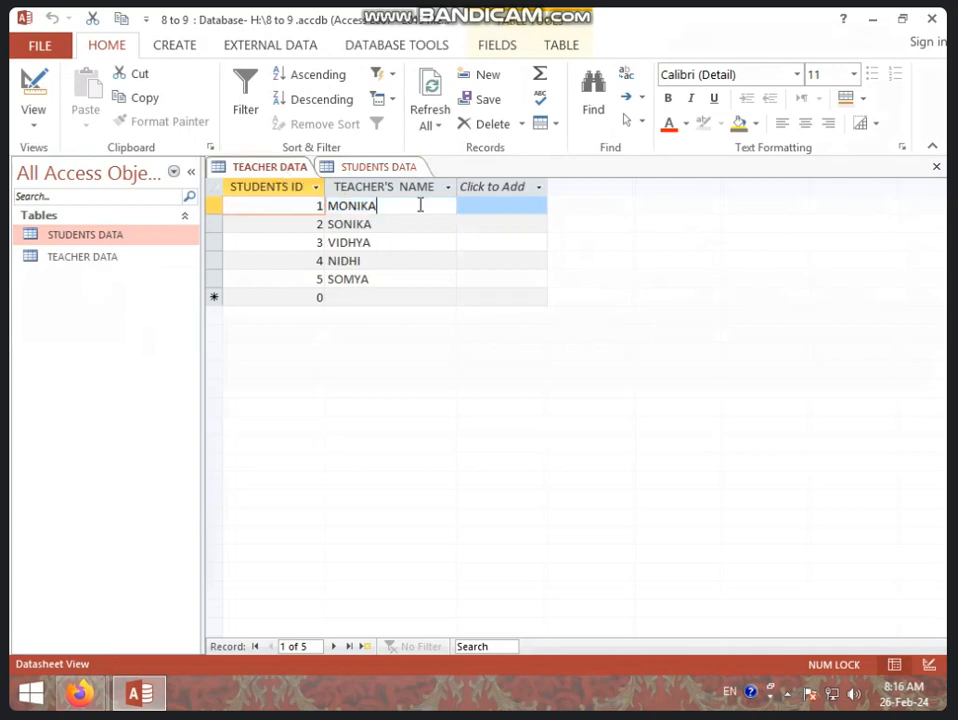
pyautogui.click(305, 206)
pyautogui.click(398, 170)
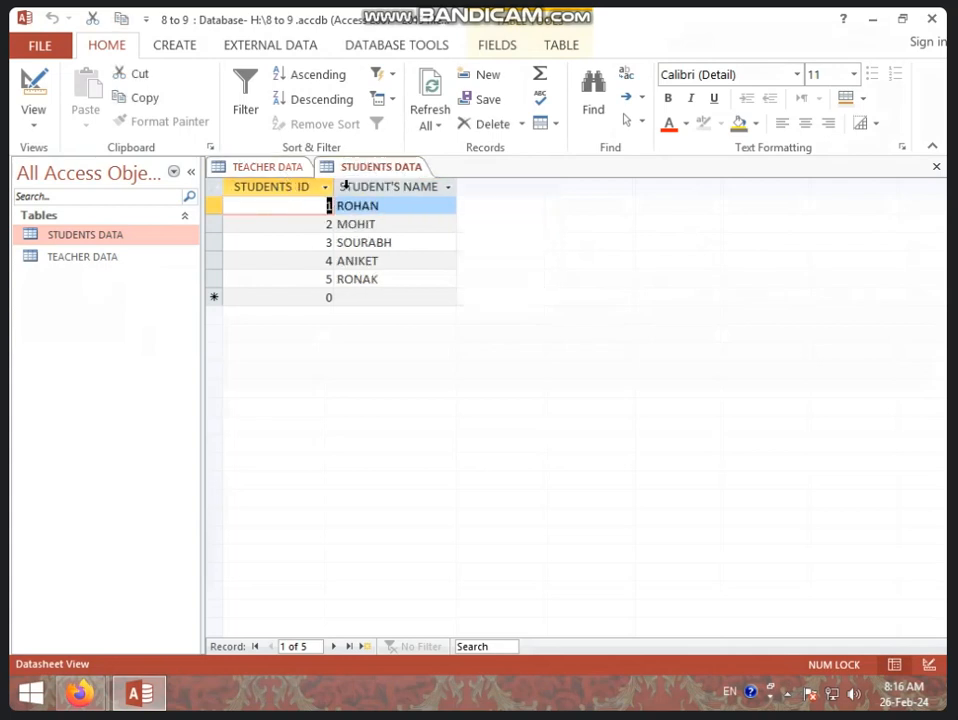
pyautogui.click(292, 169)
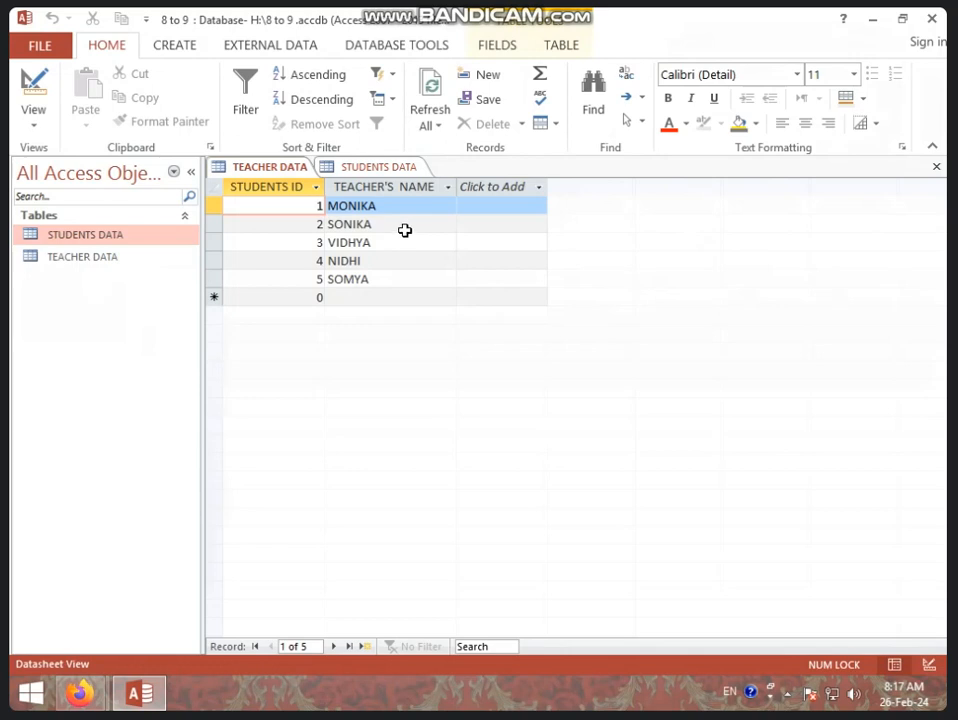
# Add a Number field named TEACHER ID after TEACHER'S NAME in the TEACHER DATA table
pyautogui.click(279, 168)
pyautogui.click(539, 187)
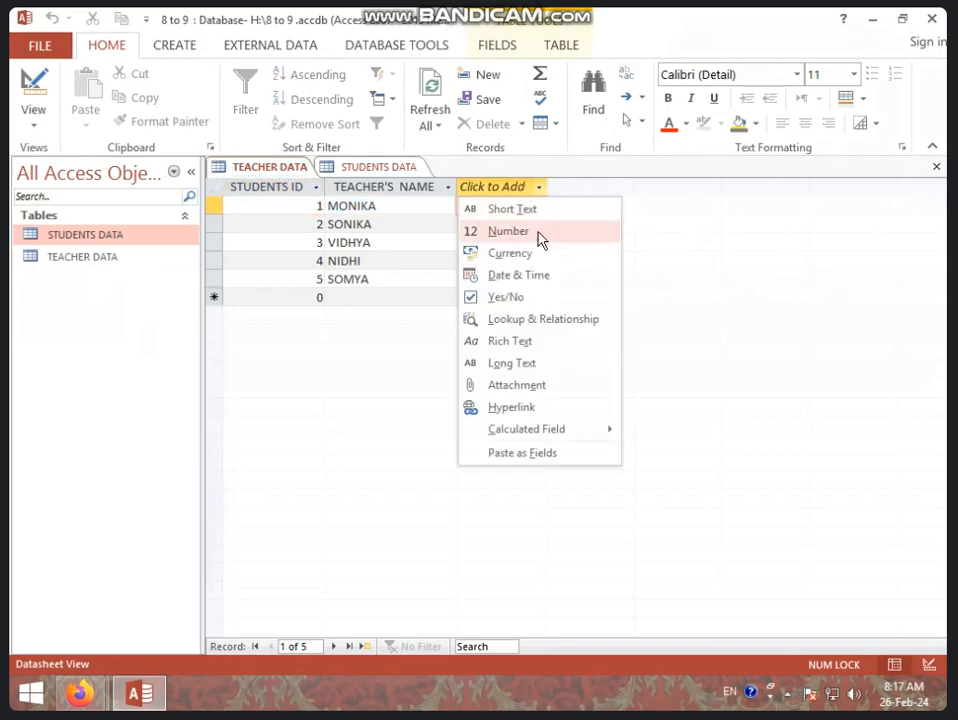
pyautogui.click(538, 236)
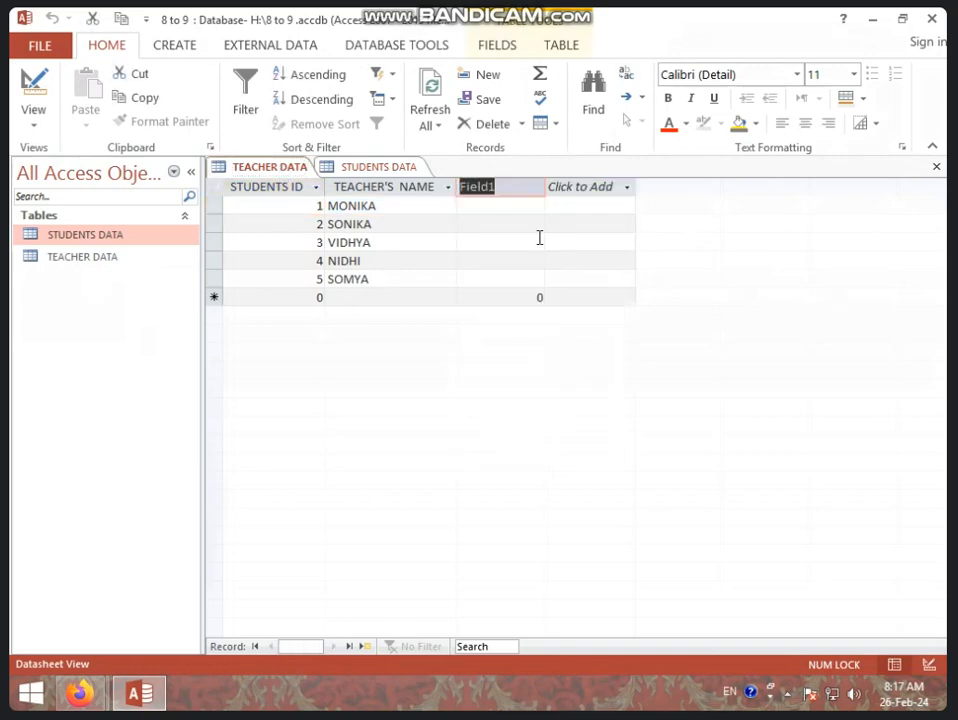
pyautogui.write('tea')
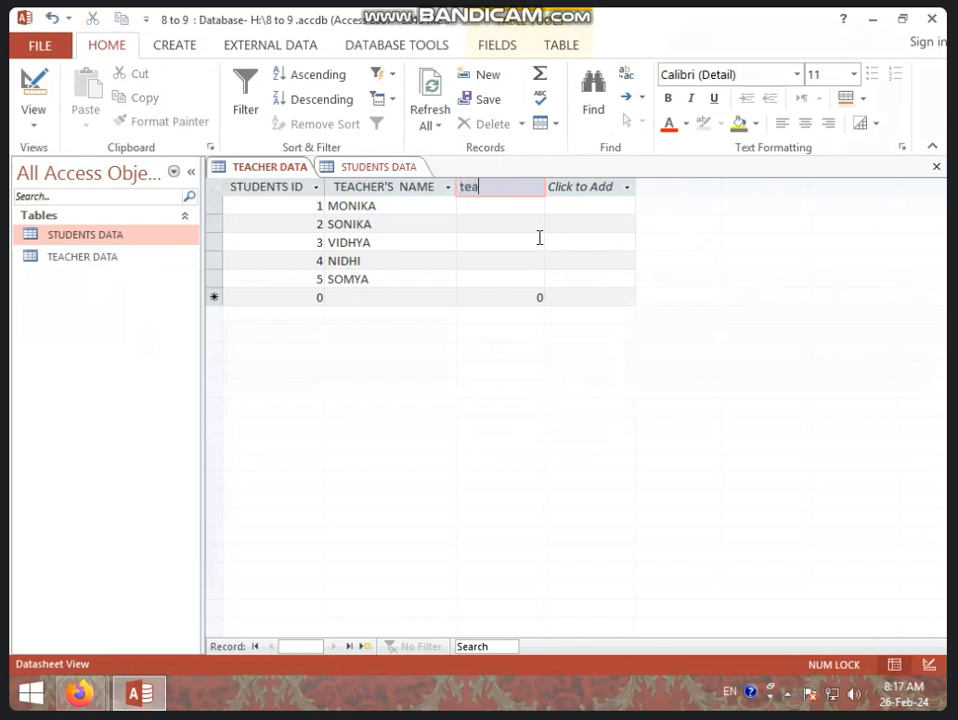
pyautogui.press('BackSpace')
pyautogui.press('BackSpace')
pyautogui.press('BackSpace')
pyautogui.press('capslock')
pyautogui.write('TEACHER ID')
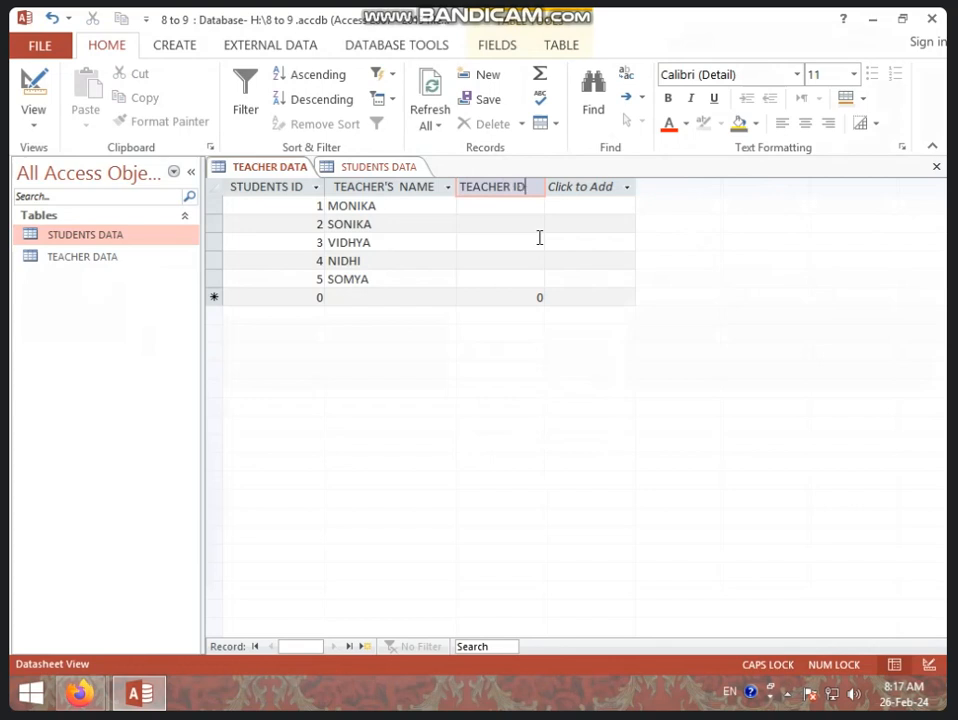
pyautogui.press('Return')
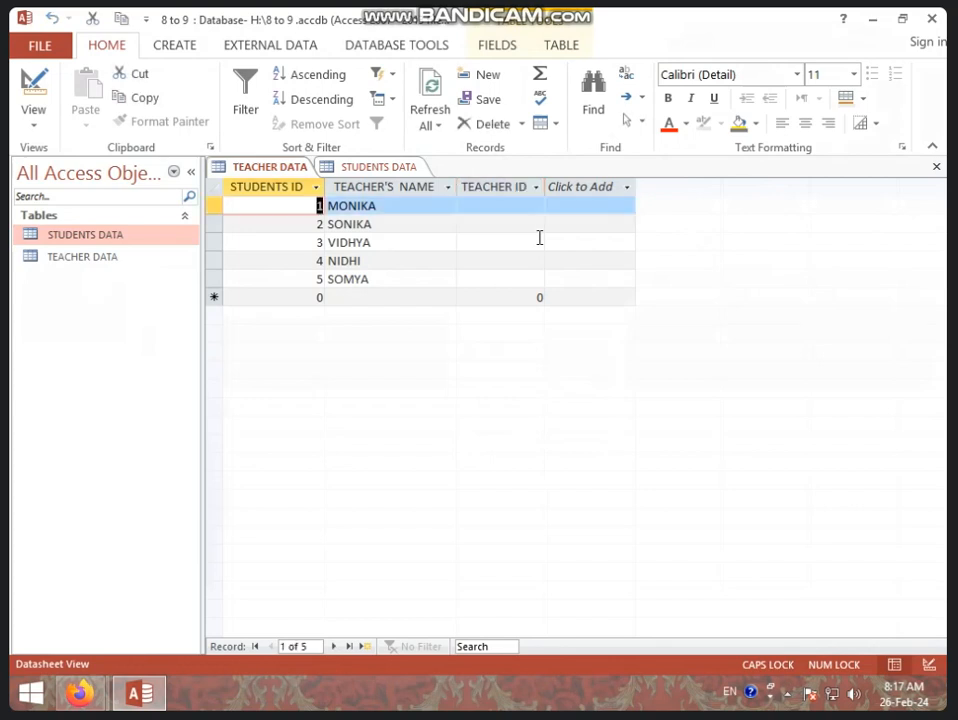
# Fill TEACHER ID with 1001, 1002, 1003, 1004 and 1005 for the five teacher records in order, and save the TEACHER DATA table
pyautogui.press('Tab')
pyautogui.press('Tab')
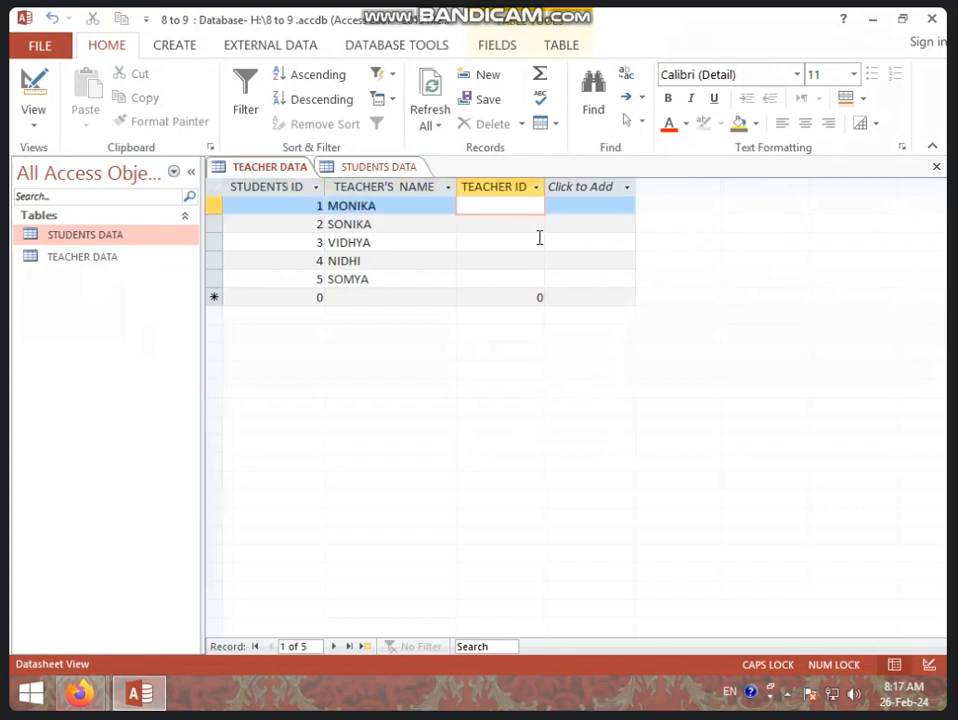
pyautogui.write('1001')
pyautogui.press('Down')
pyautogui.write('1002')
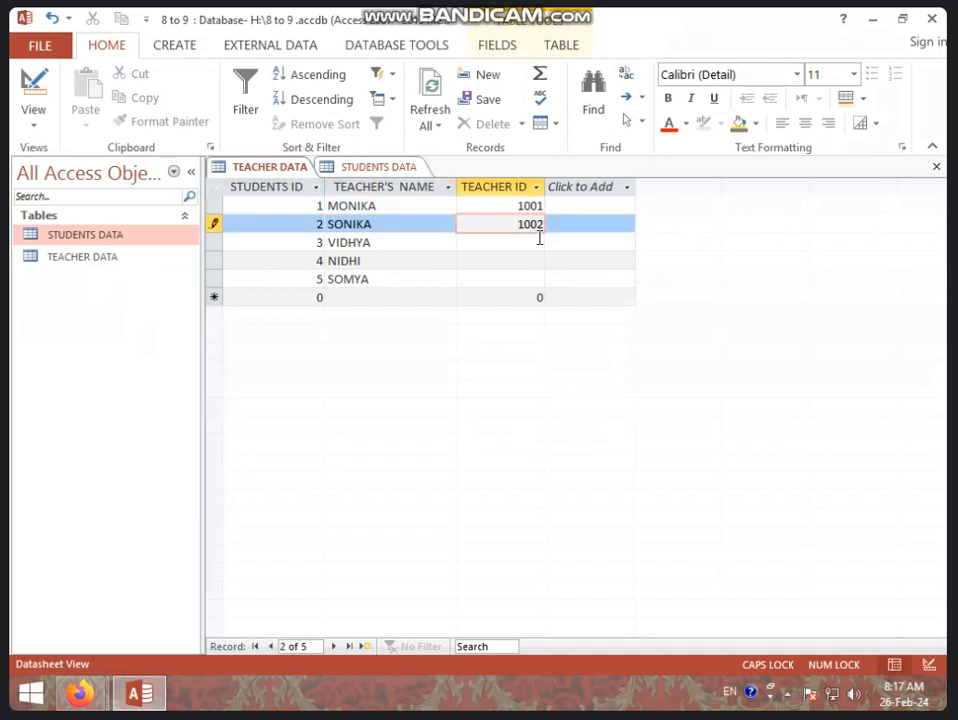
pyautogui.press('Down')
pyautogui.write('1003')
pyautogui.press('Down')
pyautogui.write('100')
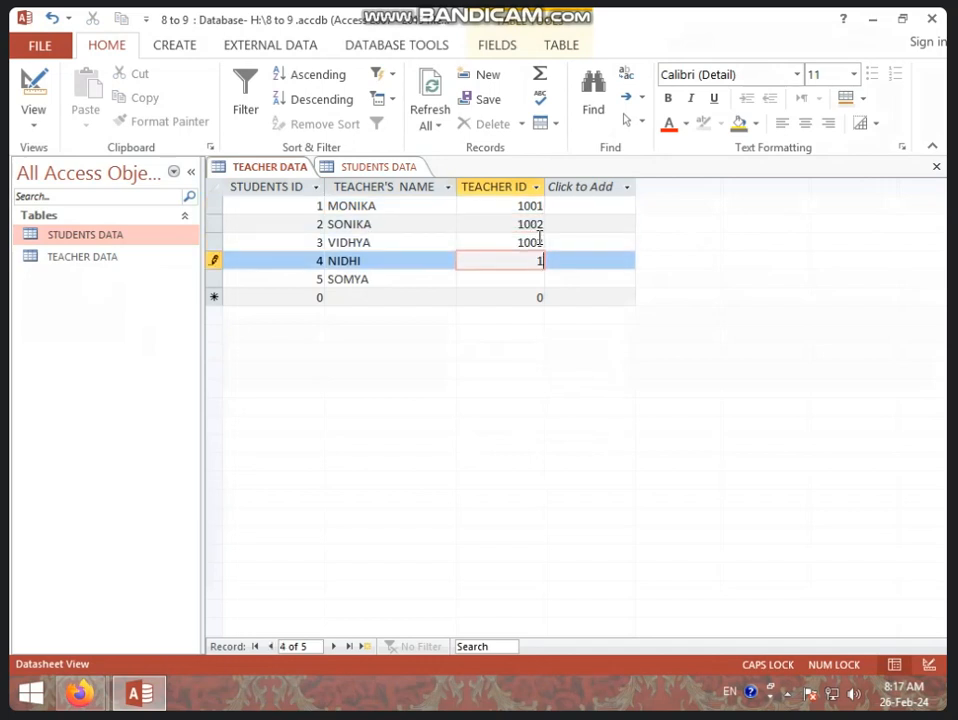
pyautogui.write('4')
pyautogui.press('Down')
pyautogui.write('100')
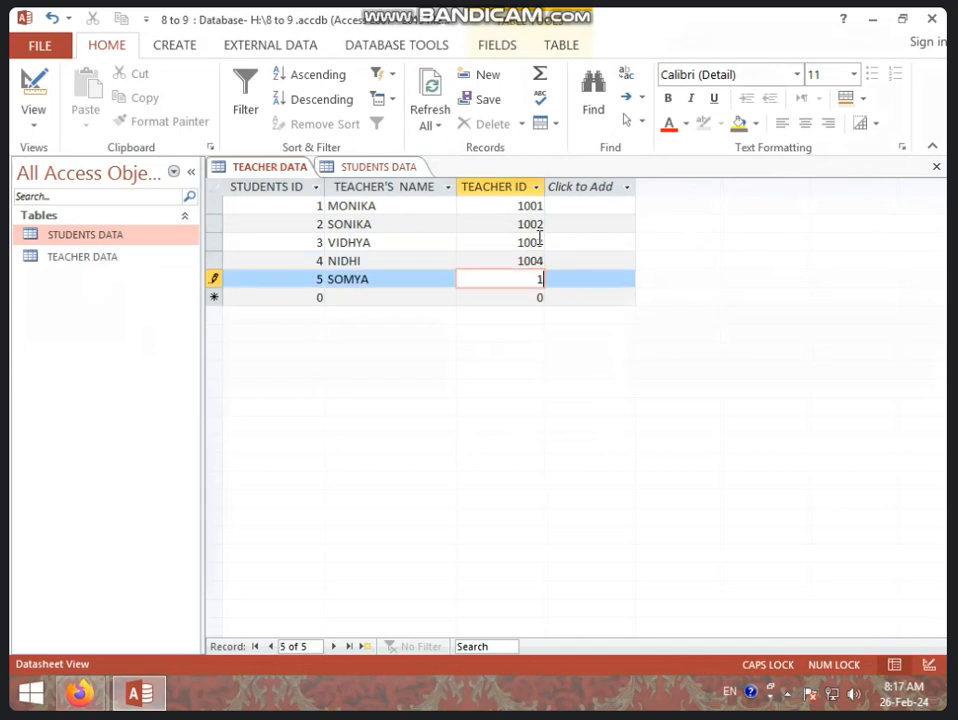
pyautogui.write('5')
pyautogui.rightClick(292, 174)
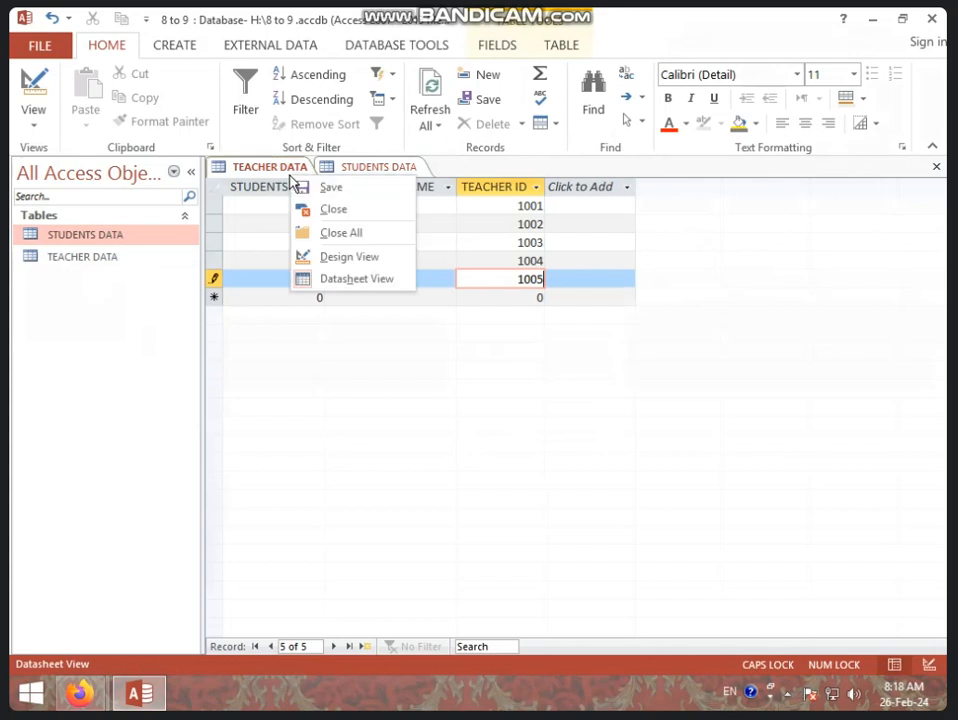
pyautogui.click(318, 186)
# Add a field named TEACHER ID with the Number data type to the STUDENTS DATA table's design, below STUDENT'S NAME
pyautogui.click(386, 170)
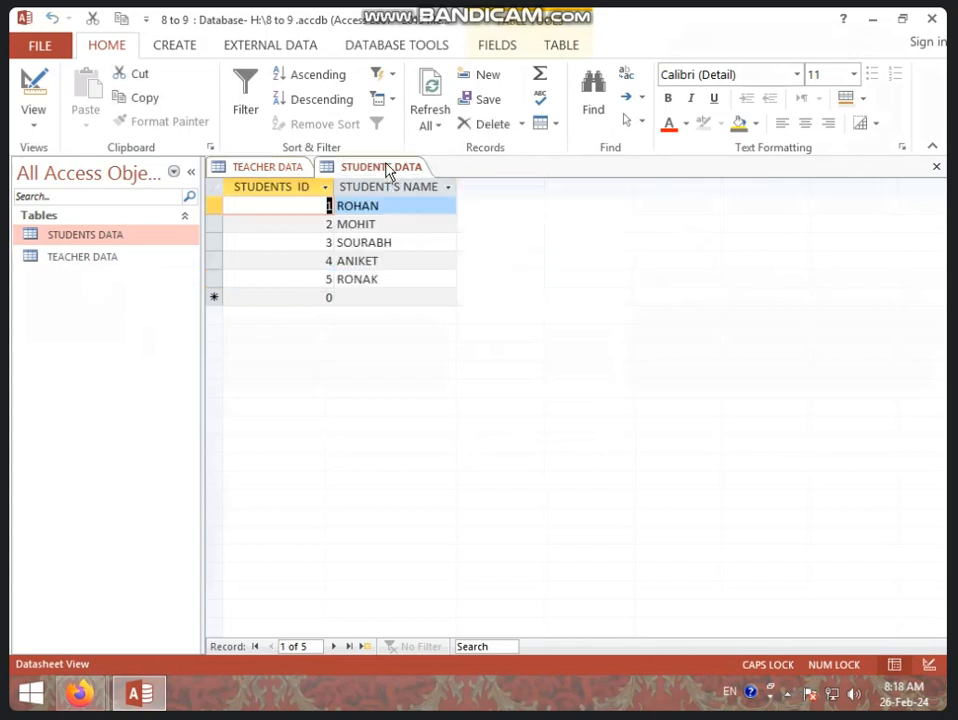
pyautogui.click(449, 188)
pyautogui.click(481, 186)
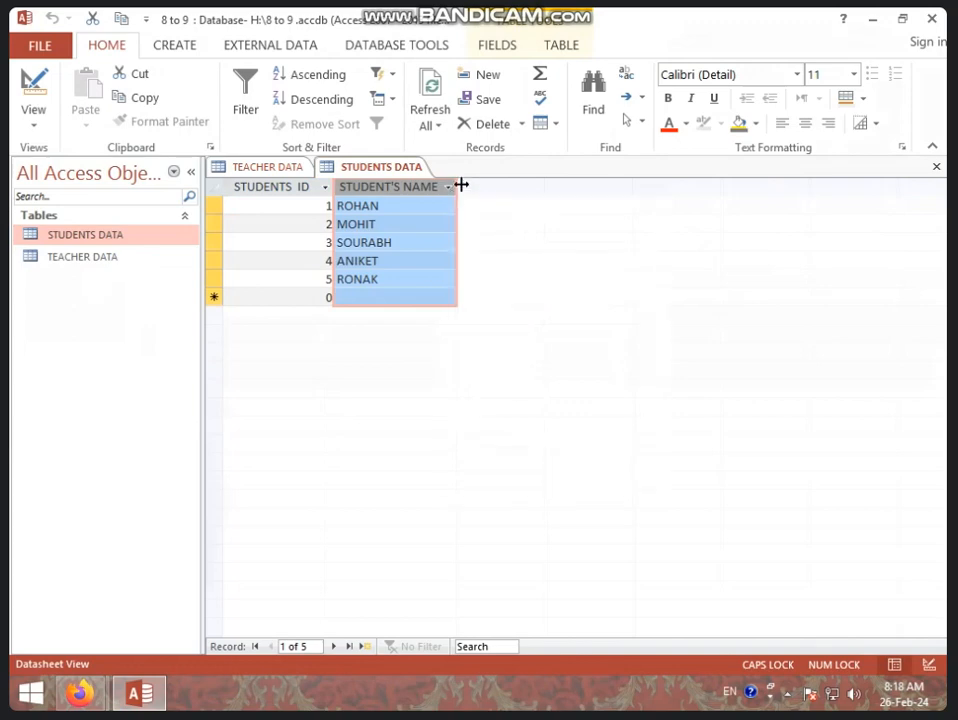
pyautogui.rightClick(372, 177)
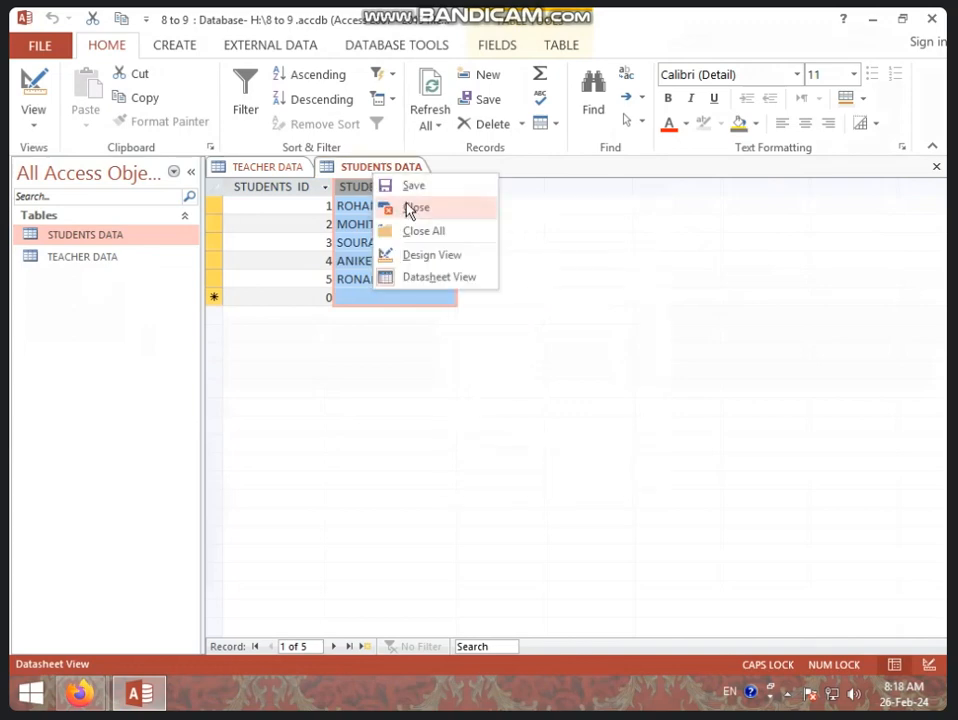
pyautogui.click(431, 256)
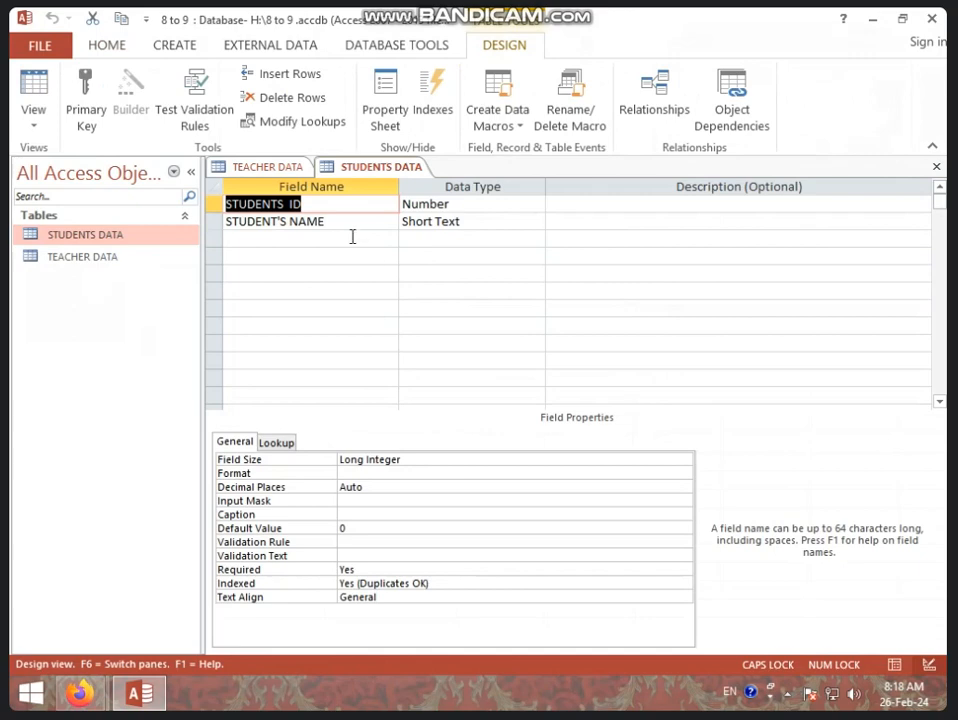
pyautogui.click(352, 236)
pyautogui.write('TEA')
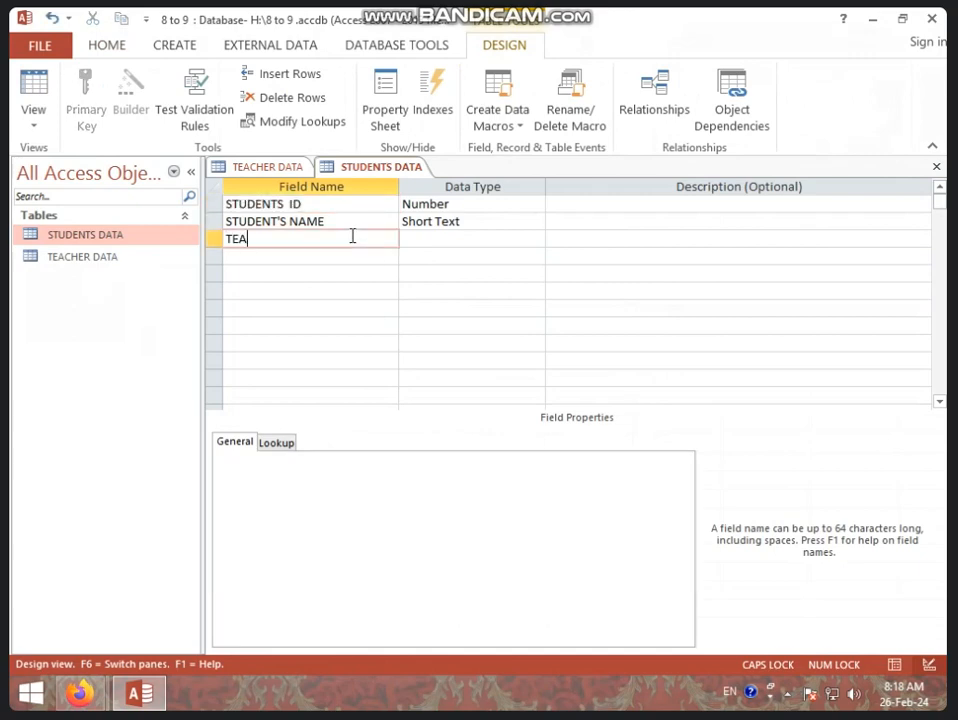
pyautogui.write('CHER ID')
pyautogui.press('Tab')
pyautogui.write('N')
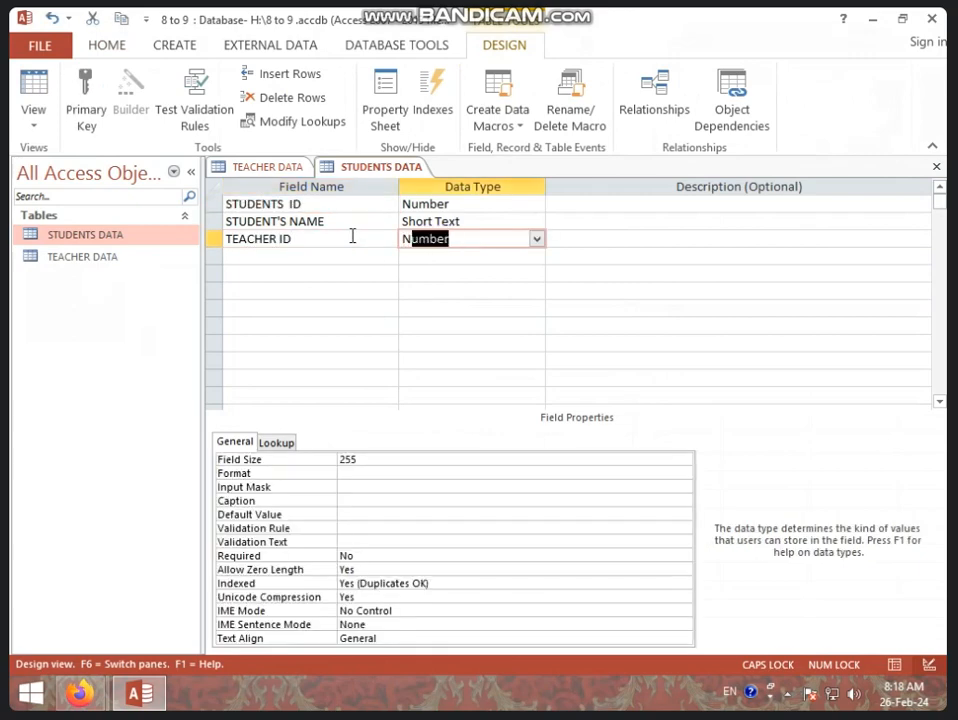
pyautogui.press('Tab')
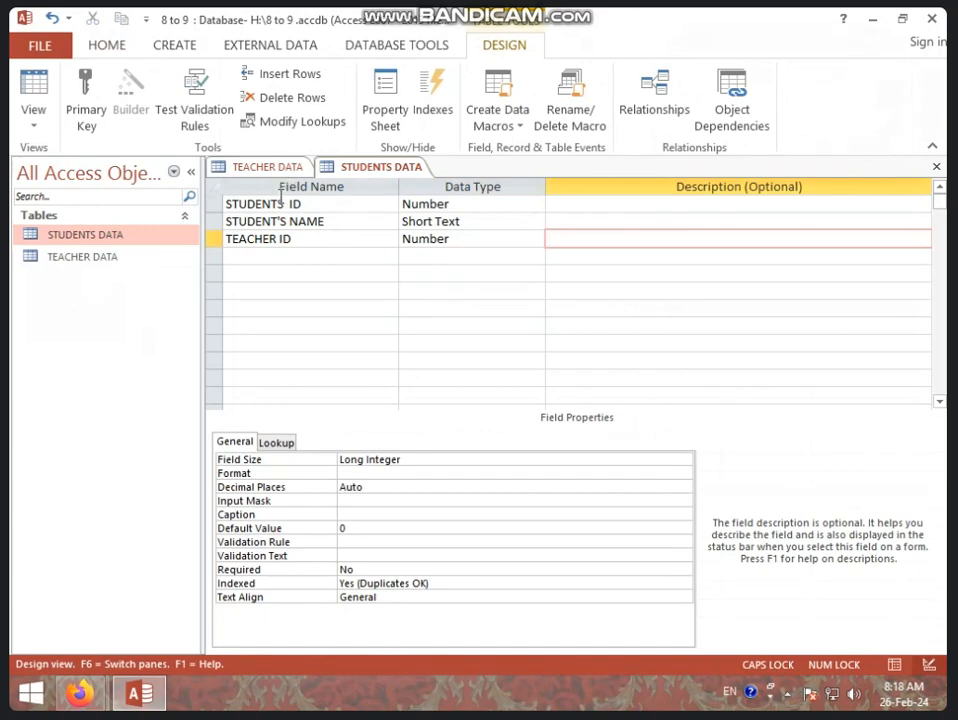
# Try to make TEACHER ID the primary key of STUDENTS DATA and save the table
pyautogui.click(216, 240)
pyautogui.click(87, 120)
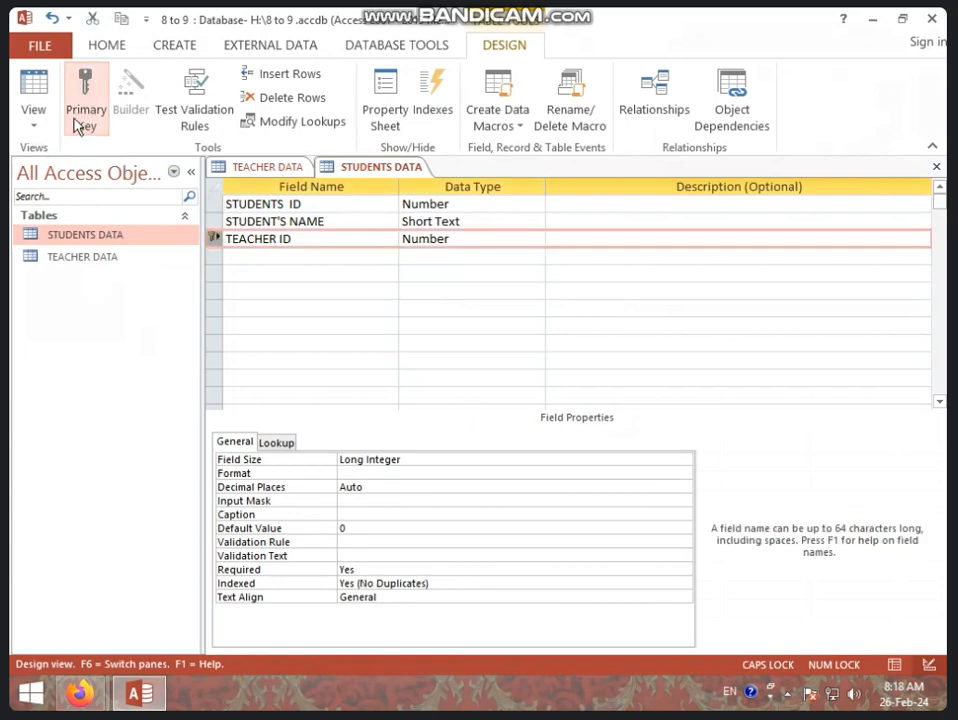
pyautogui.rightClick(368, 176)
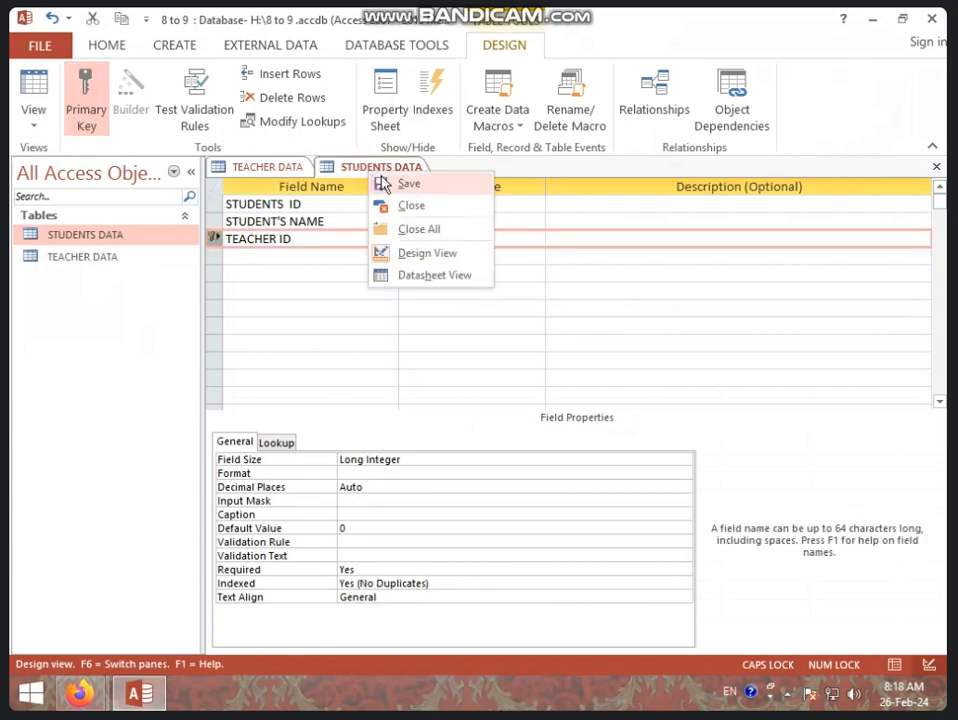
pyautogui.click(385, 184)
pyautogui.click(461, 410)
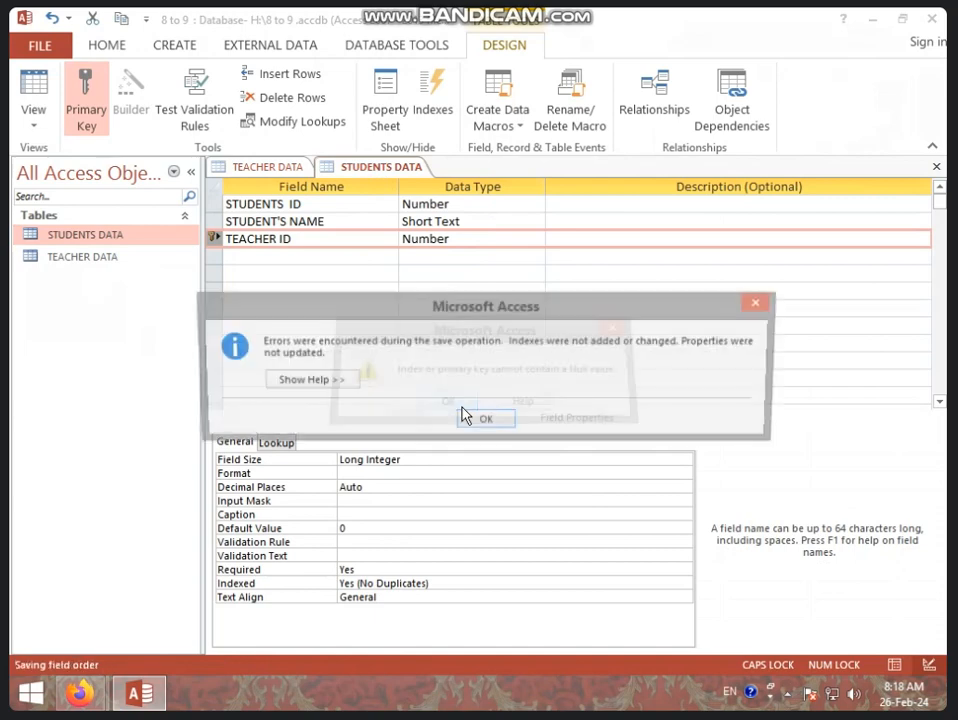
pyautogui.click(483, 422)
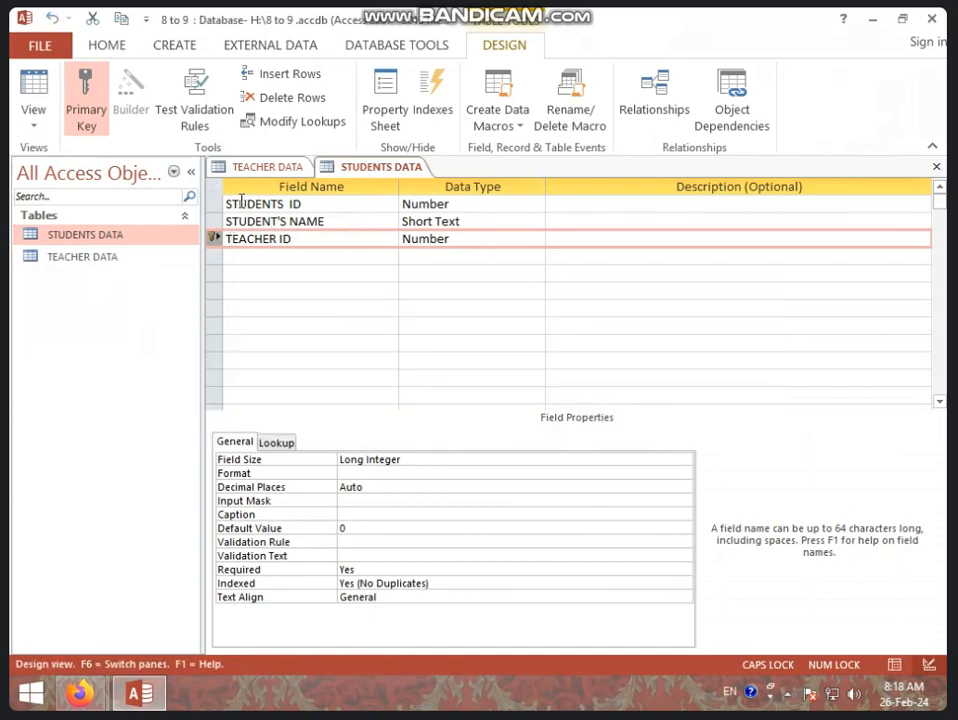
# Set STUDENTS ID as the primary key of the STUDENTS DATA table and save the design
pyautogui.press('Up')
pyautogui.press('Up')
pyautogui.click(95, 105)
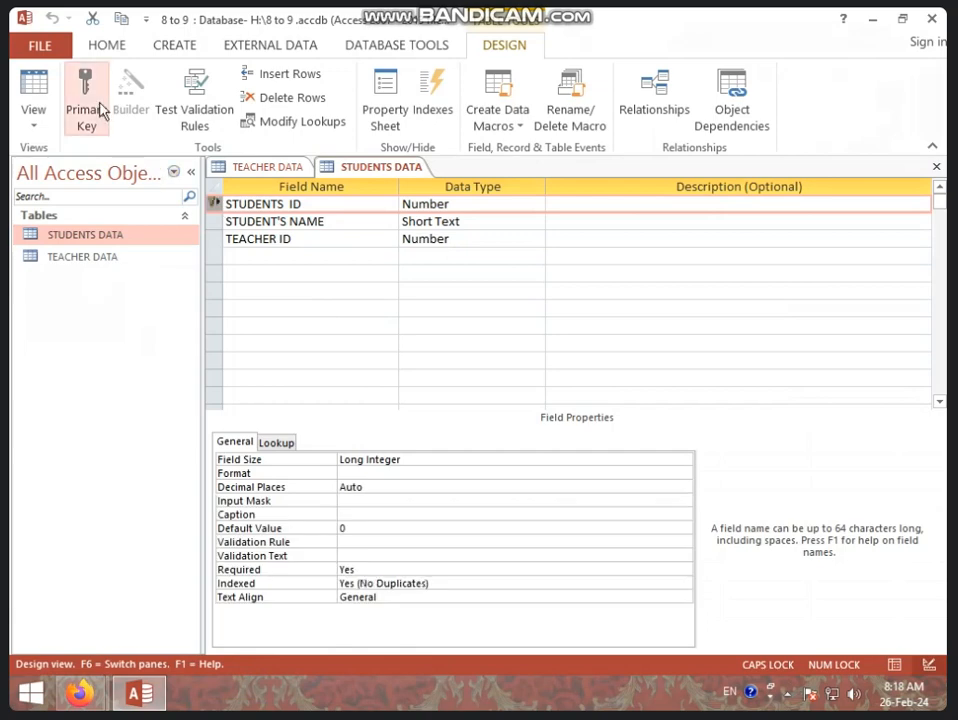
pyautogui.rightClick(345, 169)
pyautogui.click(372, 188)
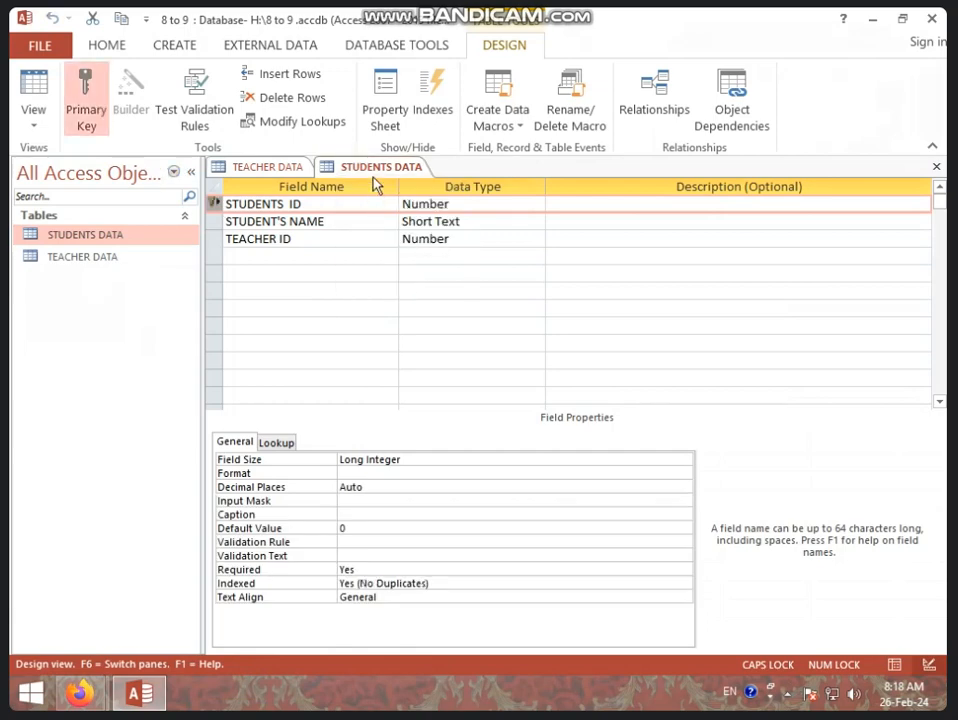
# Fill TEACHER ID with 1001, 1002, 1003, 1004 and 1005 for the five student records of STUDENTS DATA in order
pyautogui.rightClick(374, 170)
pyautogui.click(463, 276)
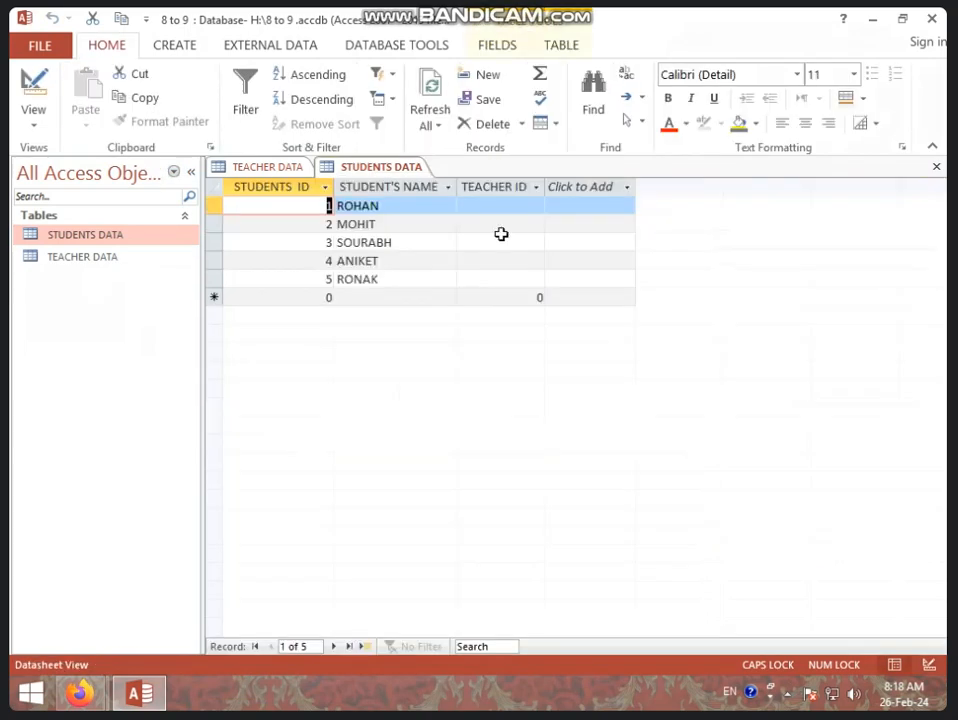
pyautogui.click(514, 206)
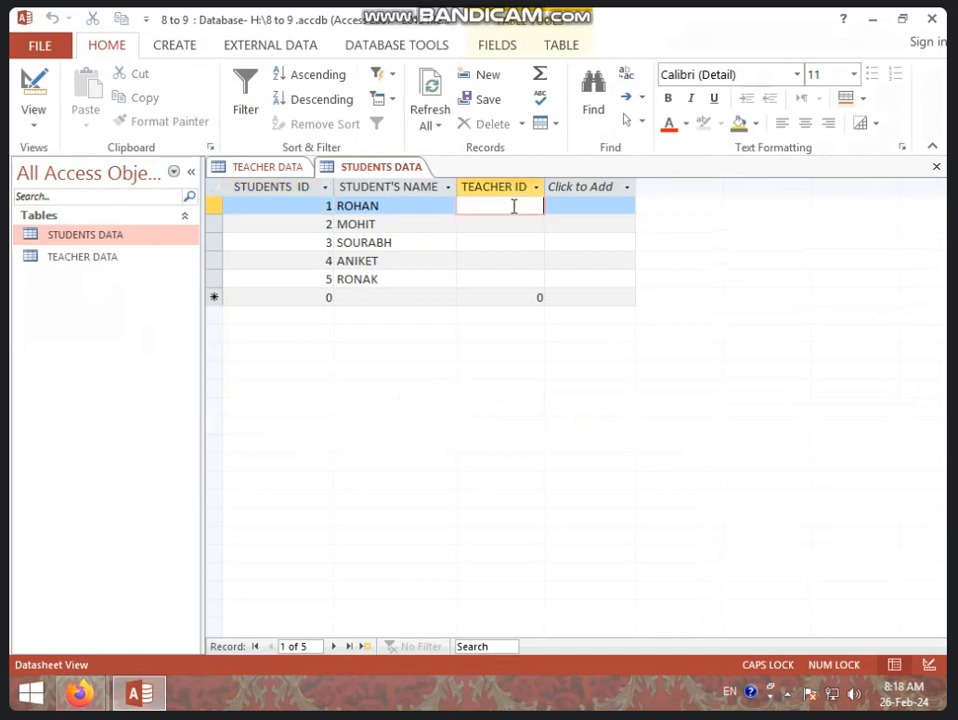
pyautogui.write('1000')
pyautogui.press('BackSpace')
pyautogui.write('1')
pyautogui.press('Down')
pyautogui.write('1002')
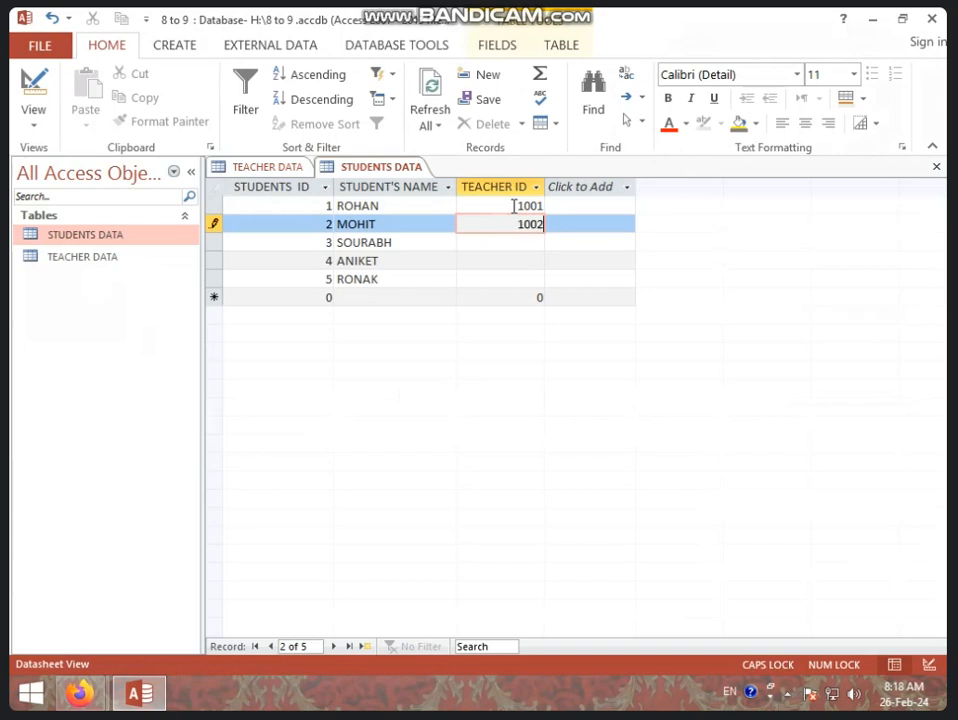
pyautogui.press('Down')
pyautogui.write('1003')
pyautogui.press('Down')
pyautogui.write('100')
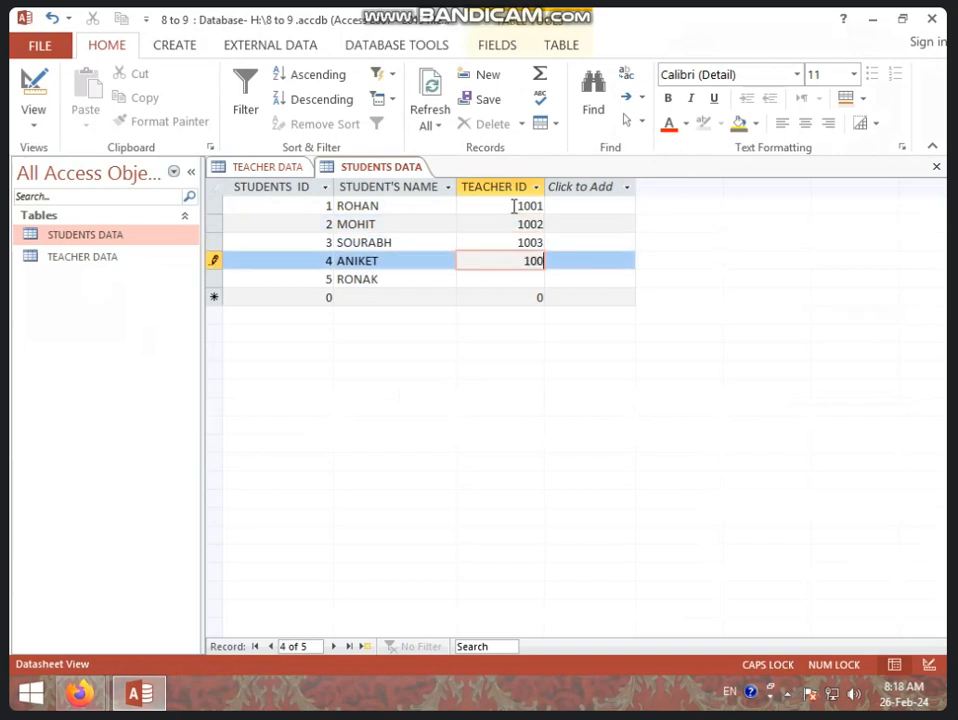
pyautogui.write('4')
pyautogui.press('Down')
pyautogui.write('1005')
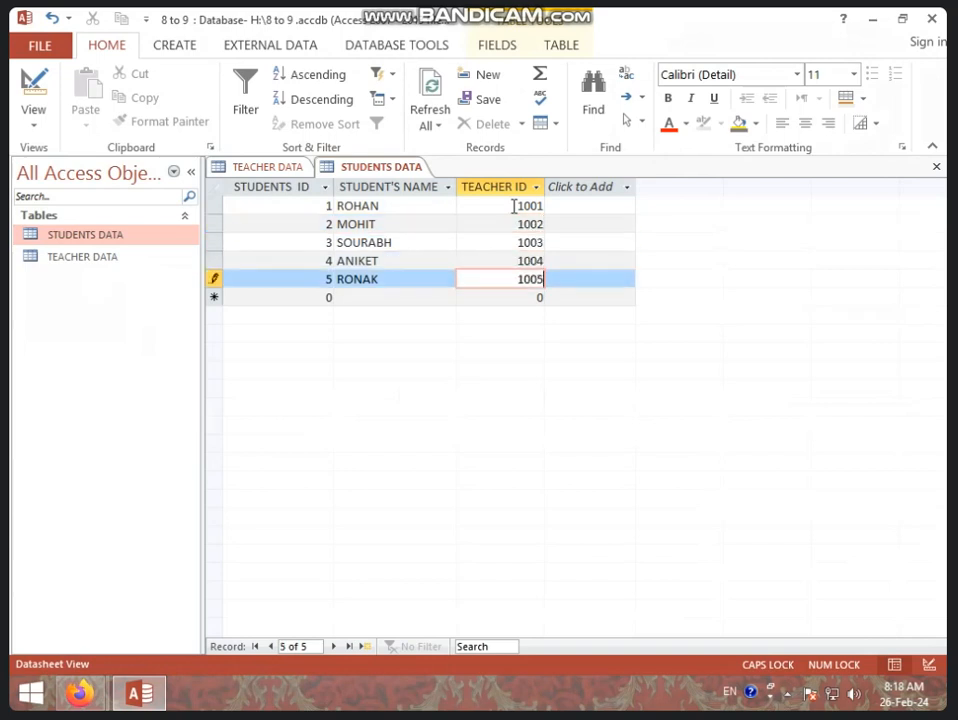
pyautogui.click(362, 187)
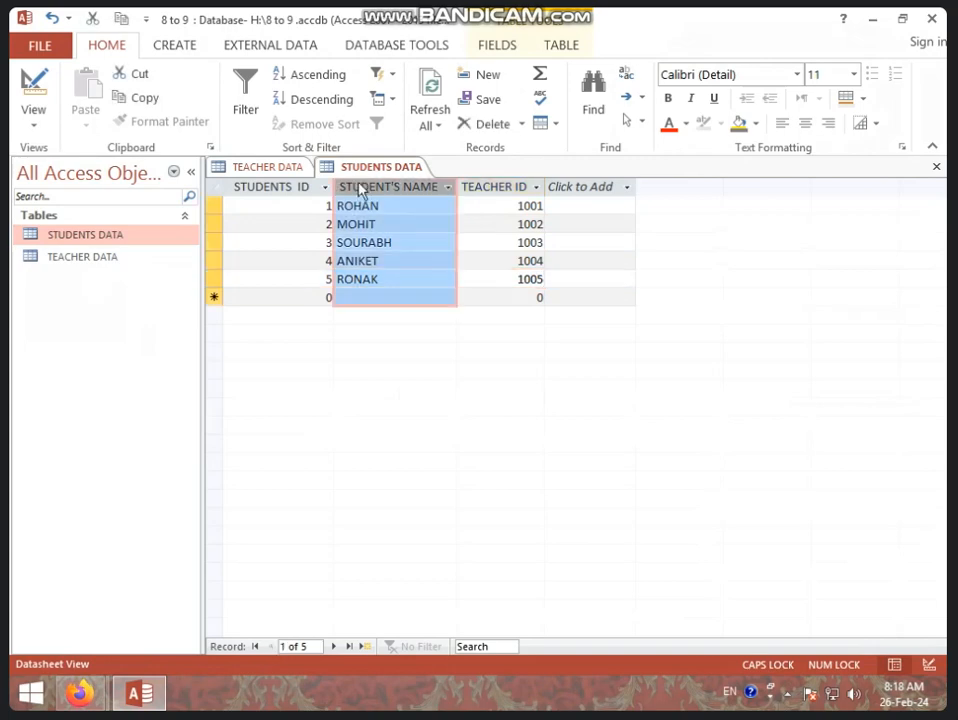
# Make TEACHER ID the primary key of the TEACHER DATA table and save the design
pyautogui.rightClick(290, 167)
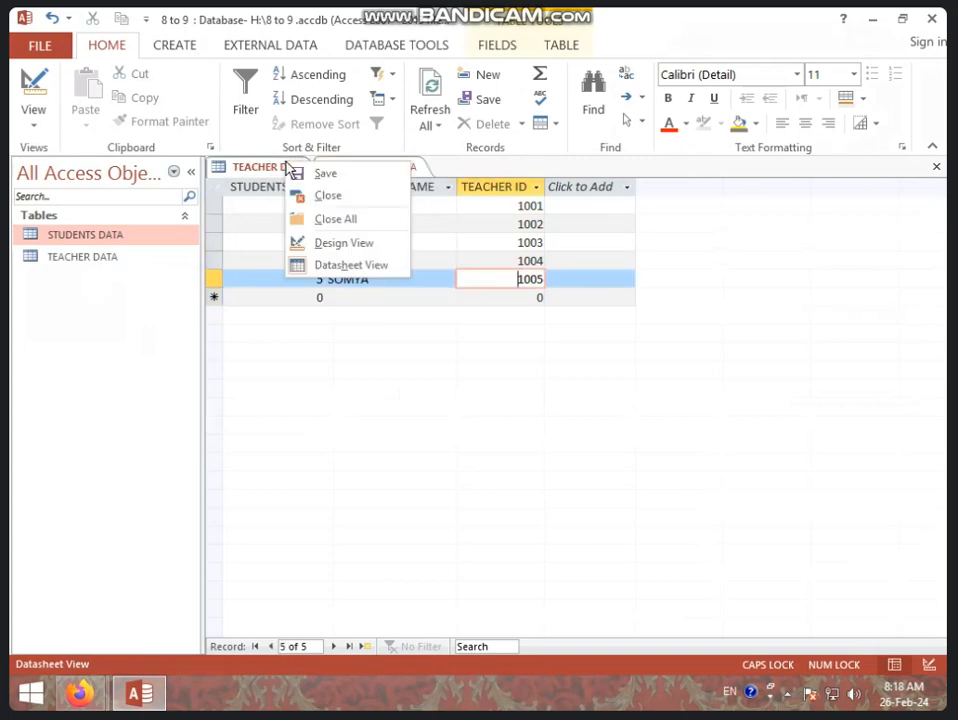
pyautogui.click(358, 243)
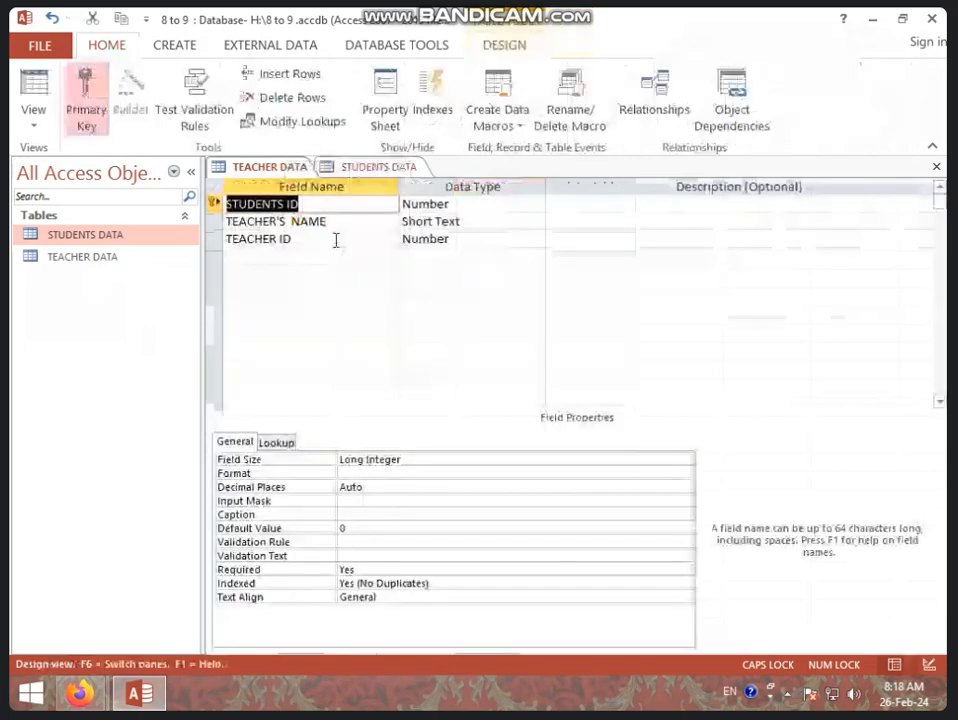
pyautogui.click(212, 238)
pyautogui.click(86, 112)
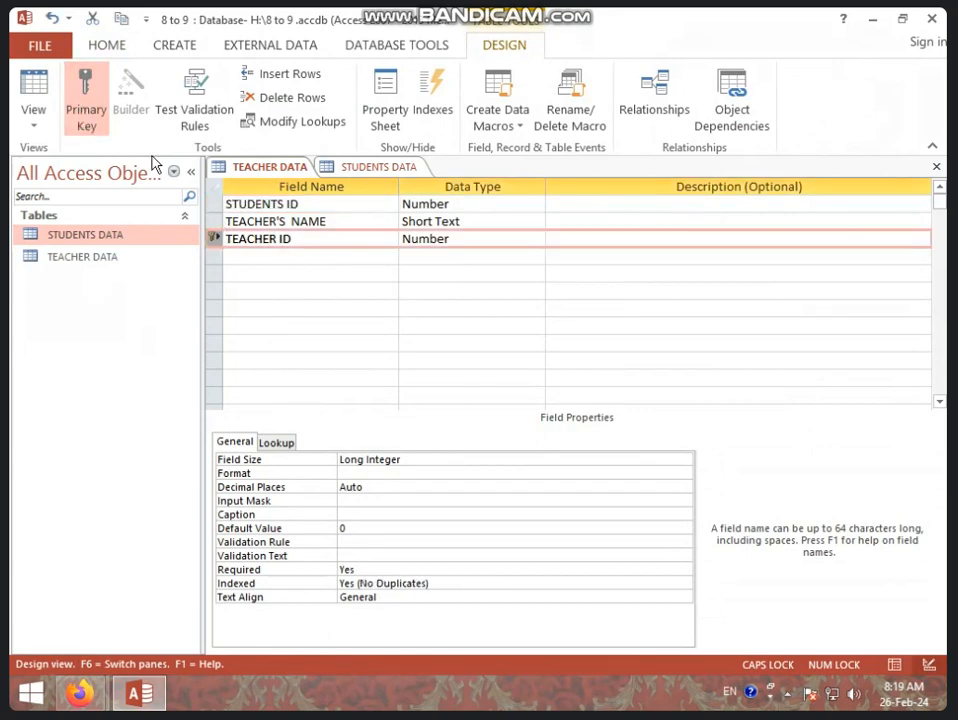
pyautogui.rightClick(283, 166)
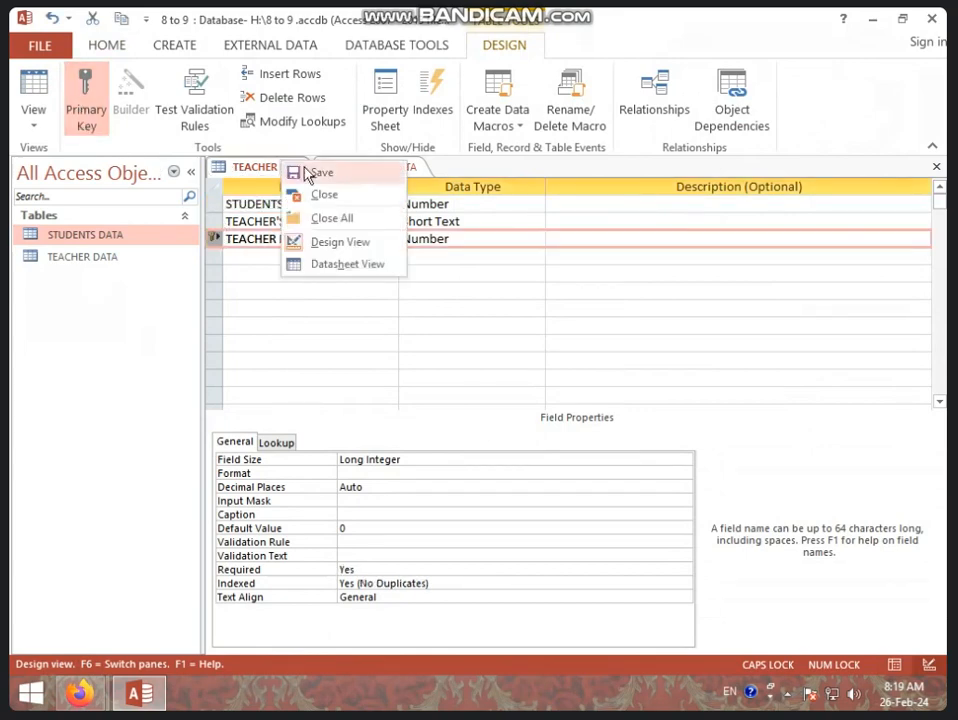
pyautogui.click(305, 172)
# Compare the fields and primary keys of STUDENTS DATA and TEACHER DATA in their table designs
pyautogui.rightClick(333, 168)
pyautogui.click(366, 191)
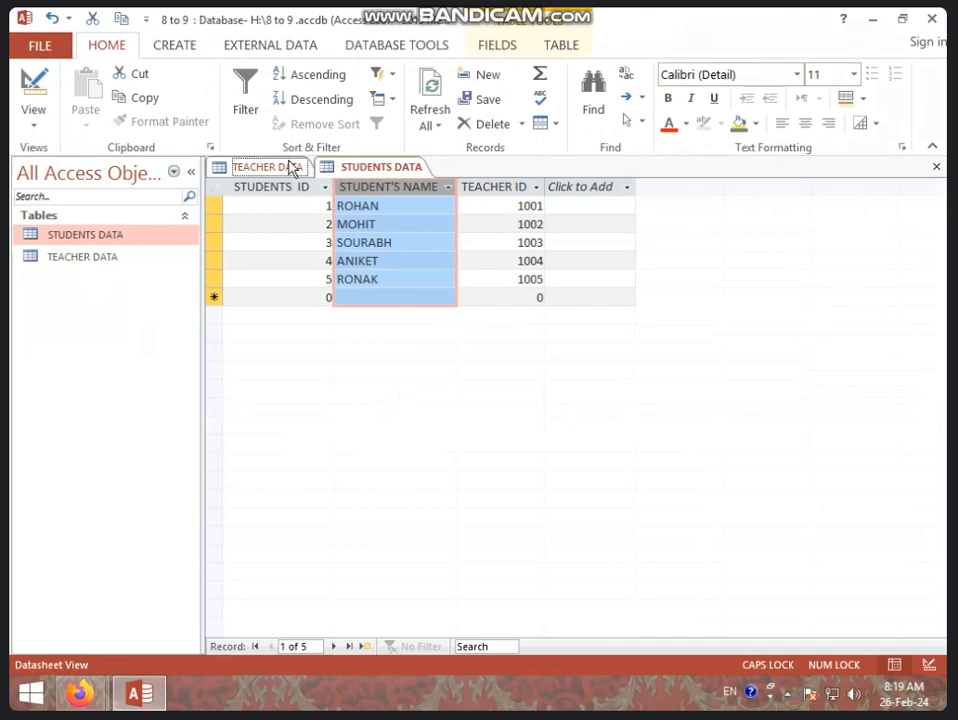
pyautogui.click(291, 168)
pyautogui.rightClick(336, 168)
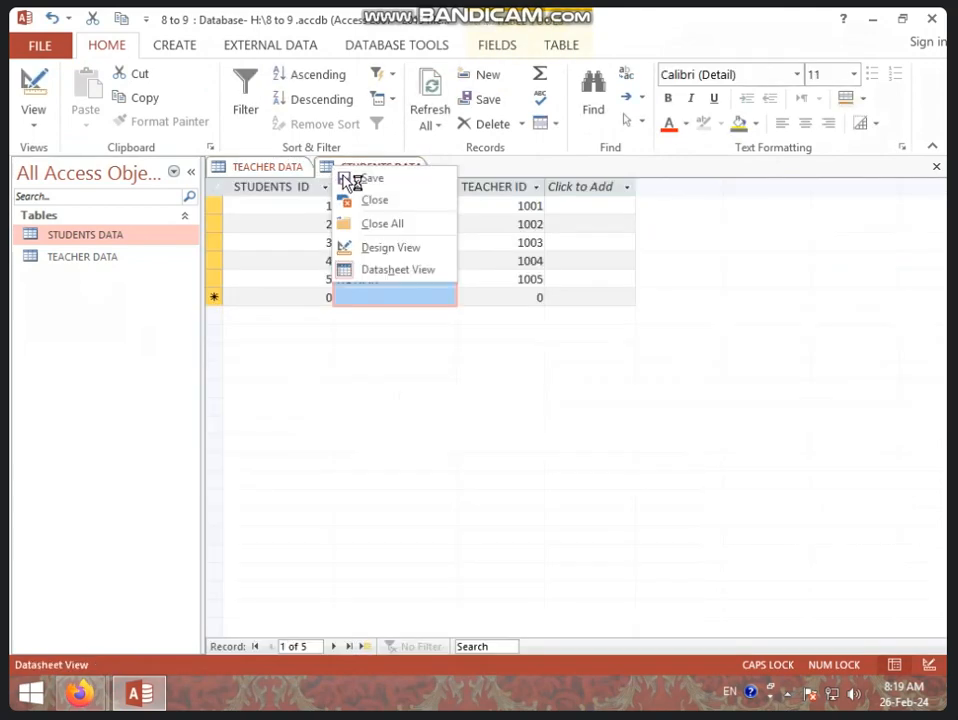
pyautogui.click(396, 249)
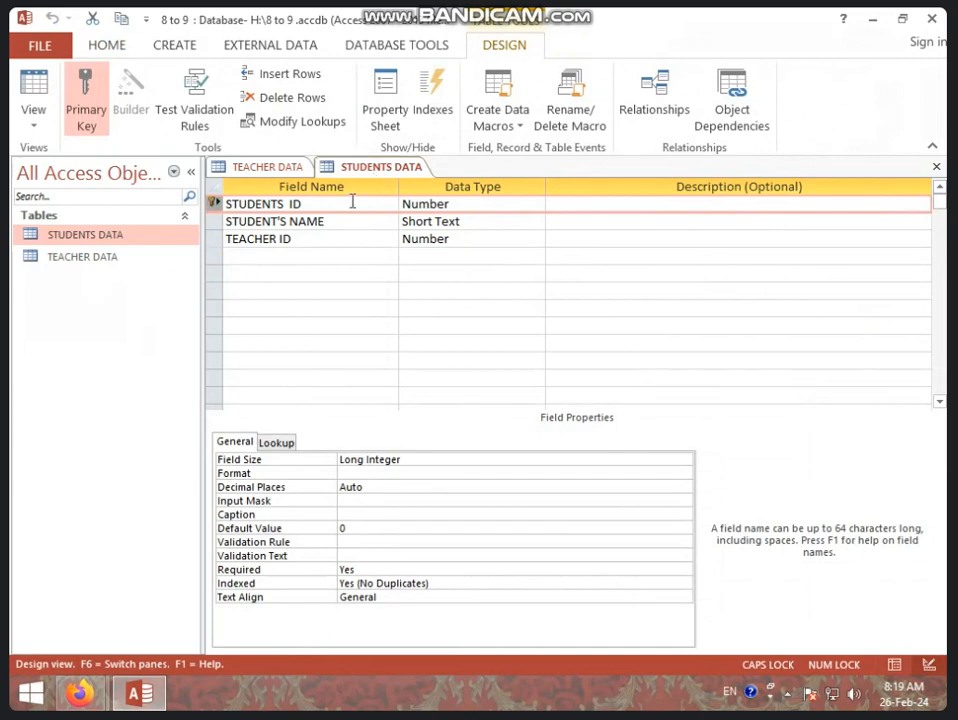
pyautogui.click(357, 221)
pyautogui.click(359, 236)
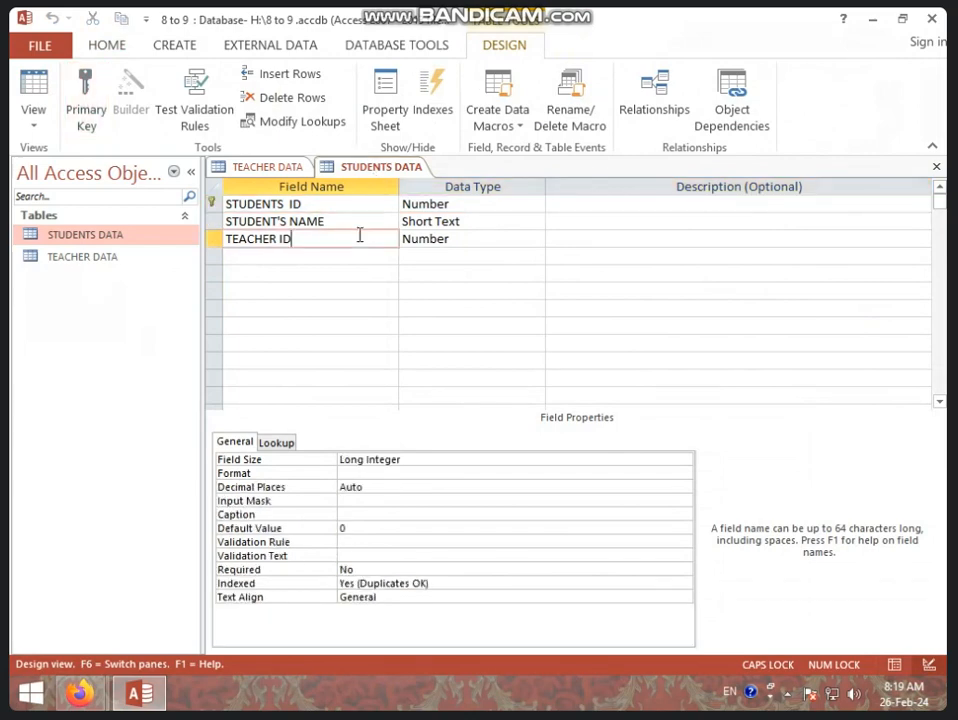
pyautogui.click(270, 166)
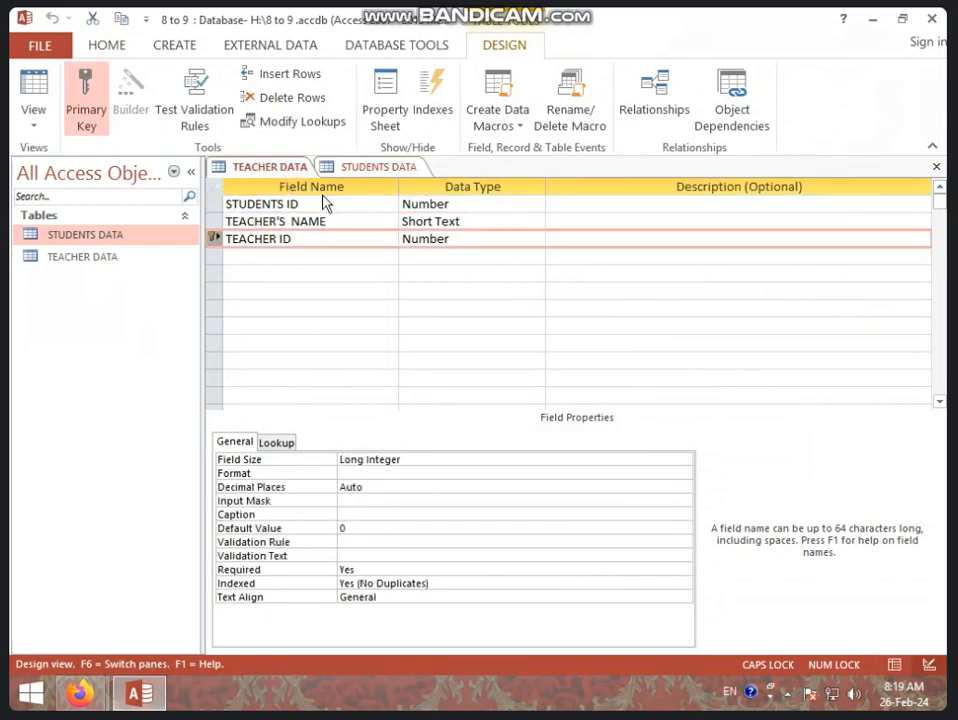
pyautogui.click(327, 202)
pyautogui.click(352, 224)
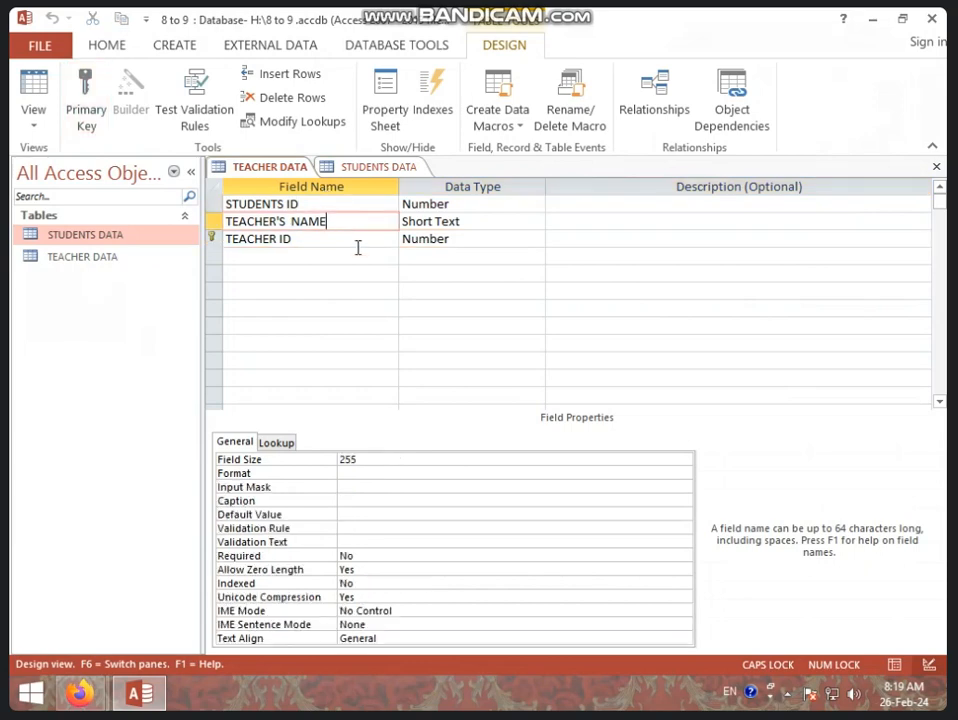
pyautogui.click(357, 244)
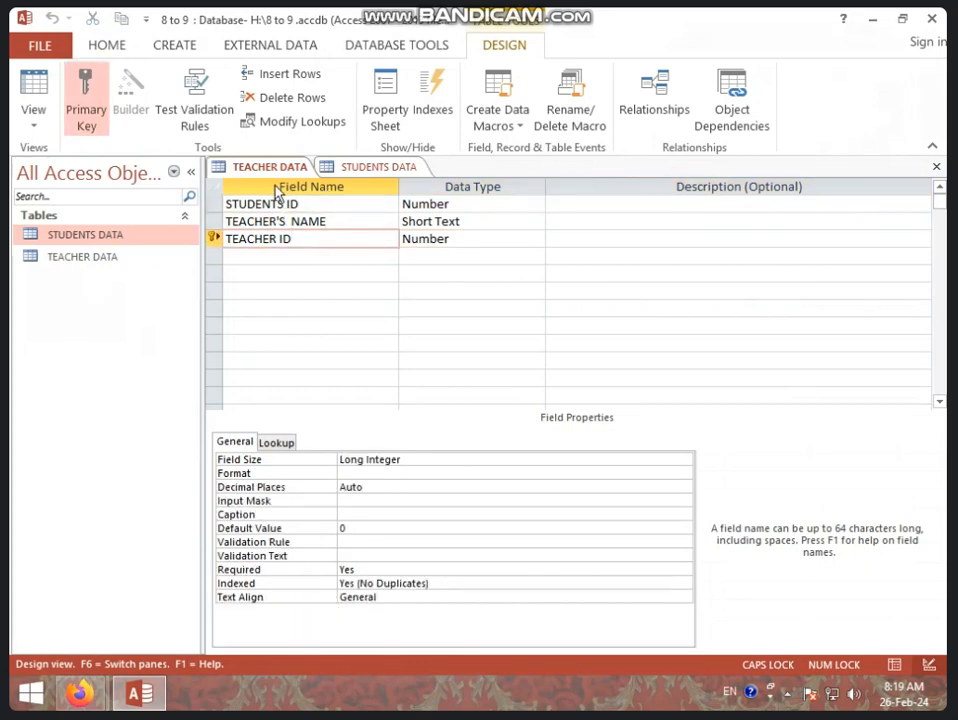
pyautogui.click(372, 168)
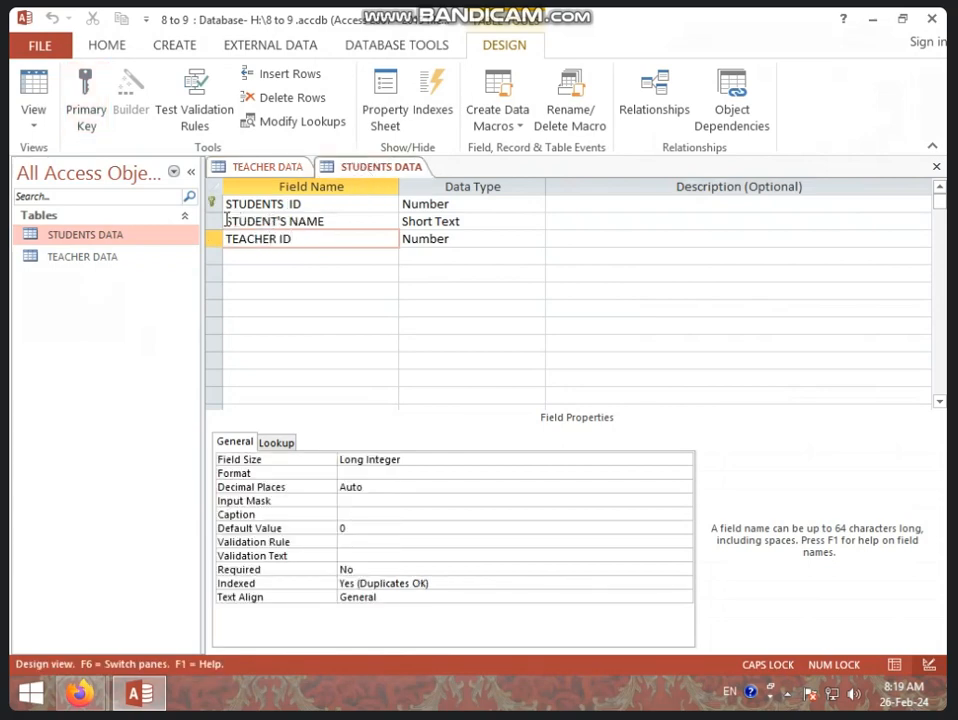
pyautogui.click(264, 168)
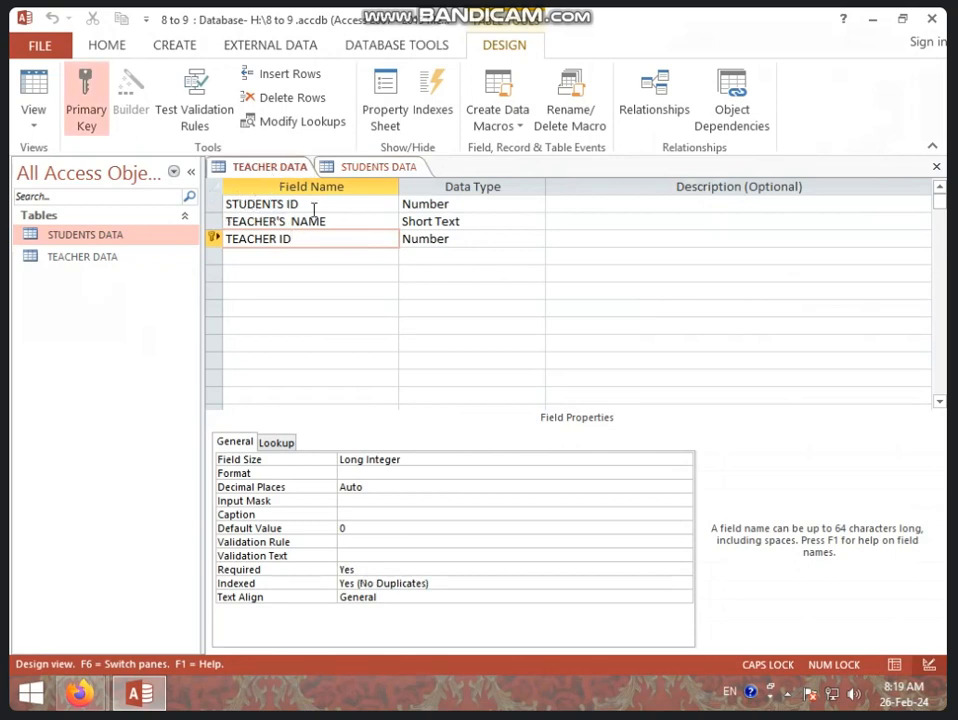
# Close all open tables and start a new blank table in Design view
pyautogui.rightClick(279, 174)
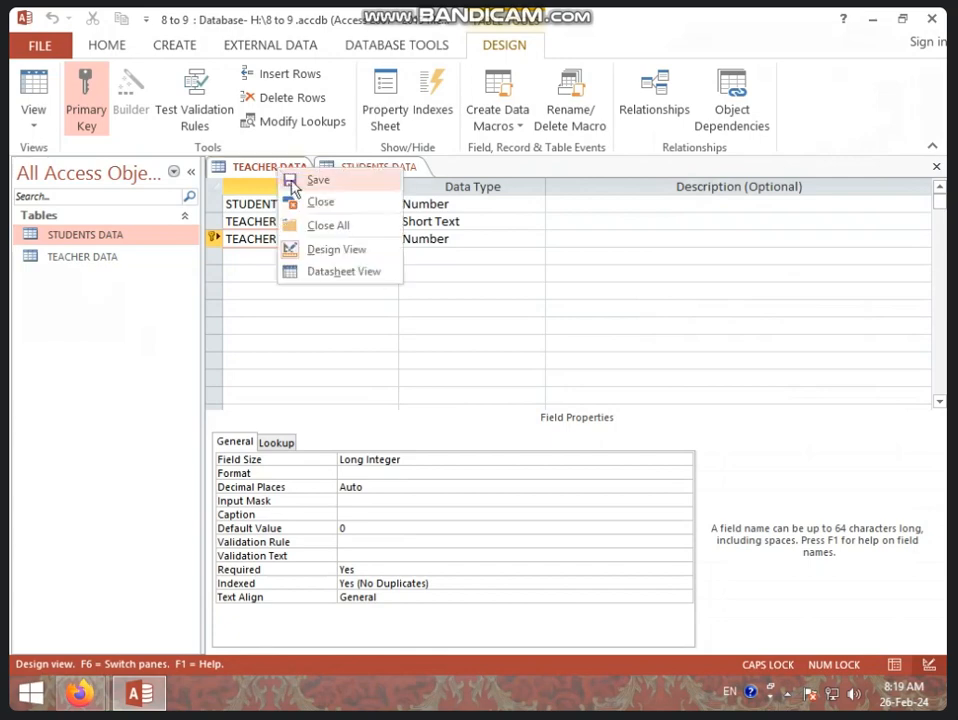
pyautogui.click(323, 222)
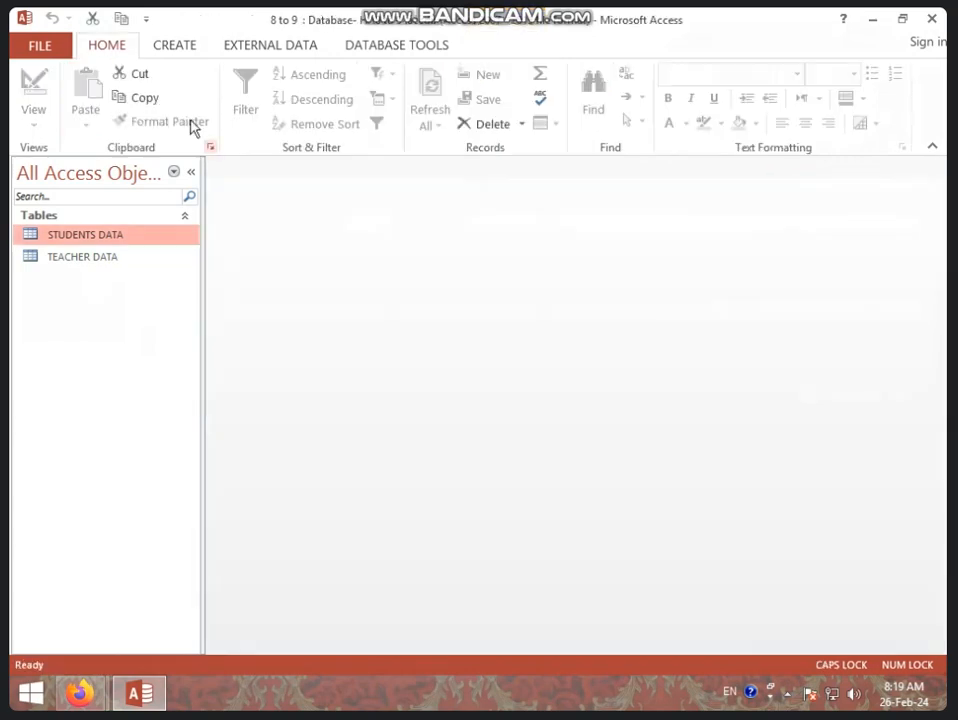
pyautogui.click(172, 46)
pyautogui.click(156, 92)
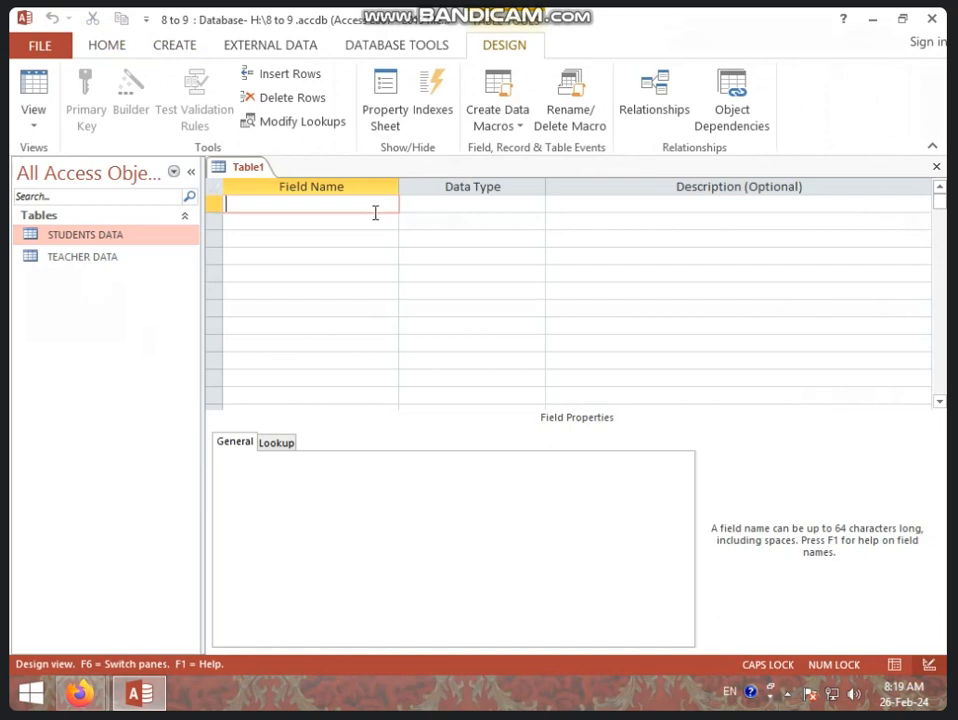
# Add TEACHER ID as the new table's first field with the Number data type
pyautogui.write('TEAHCER')
pyautogui.press('BackSpace')
pyautogui.press('BackSpace')
pyautogui.press('BackSpace')
pyautogui.press('BackSpace')
pyautogui.write('CHER ID')
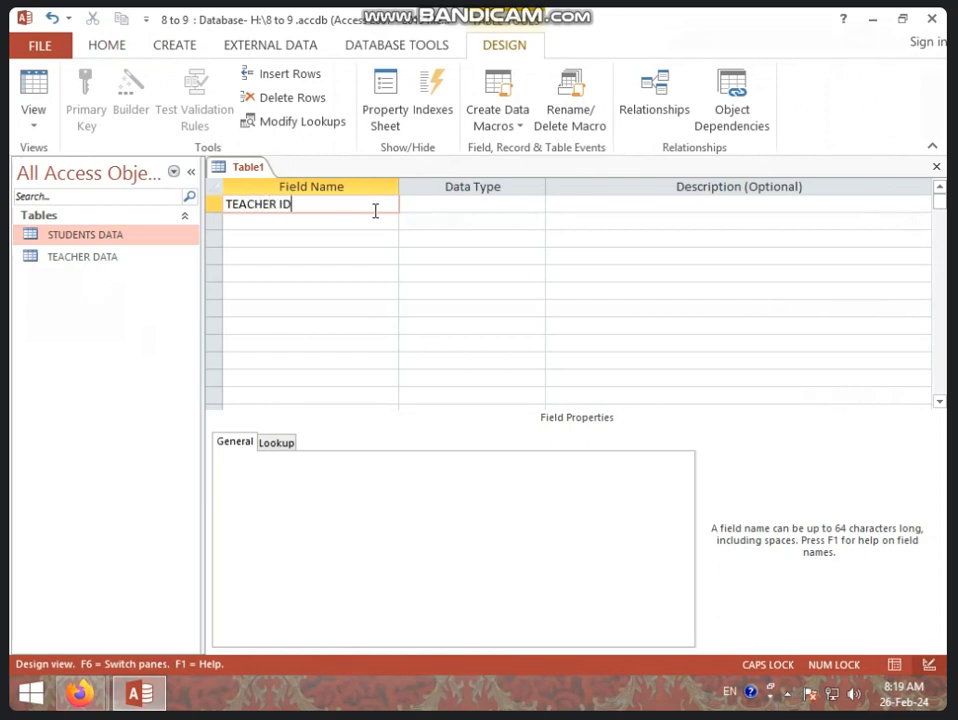
pyautogui.press('Tab')
pyautogui.write('N')
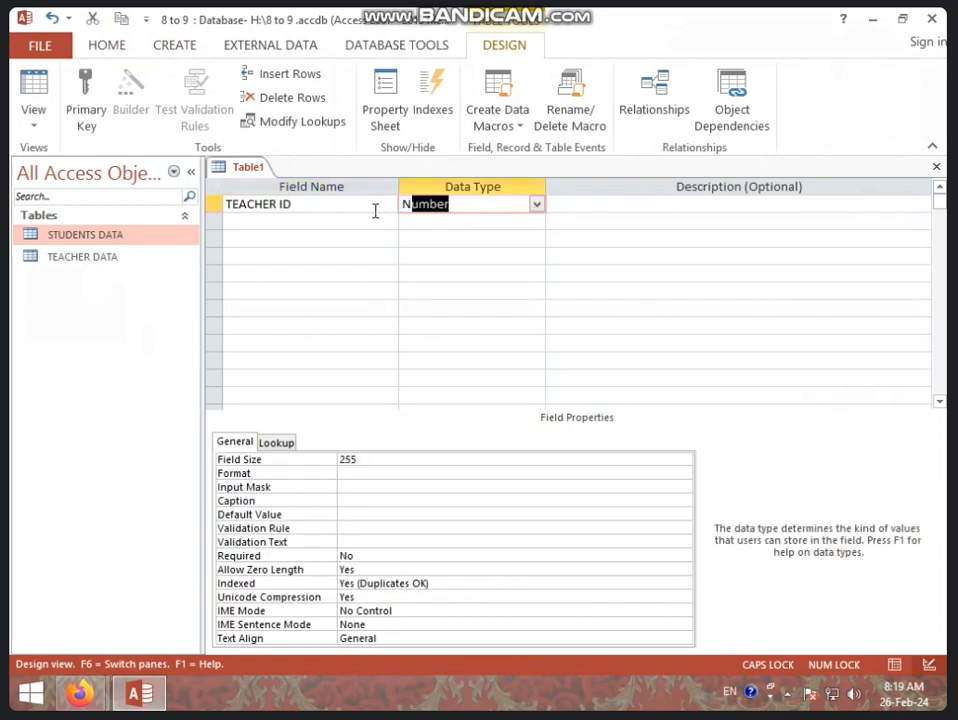
pyautogui.press('Tab')
pyautogui.press('Tab')
# Add a second field named STUDENT ID with the Number data type below TEACHER ID
pyautogui.write('S')
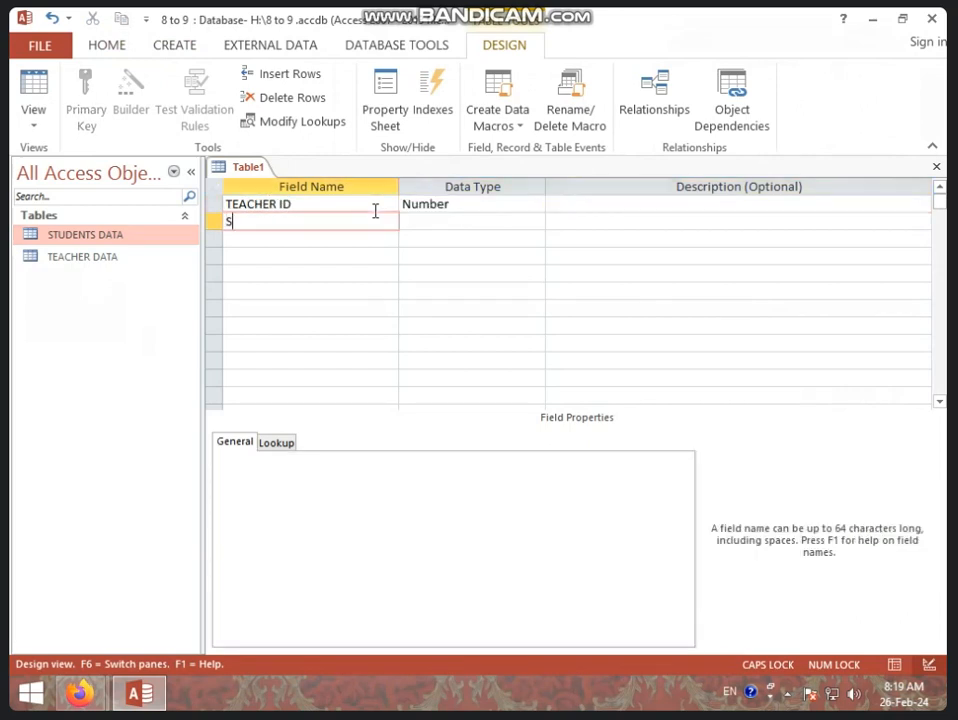
pyautogui.write('TUDENTS')
pyautogui.press('BackSpace')
pyautogui.write('ID')
pyautogui.press('Tab')
pyautogui.write('N')
pyautogui.press('Tab')
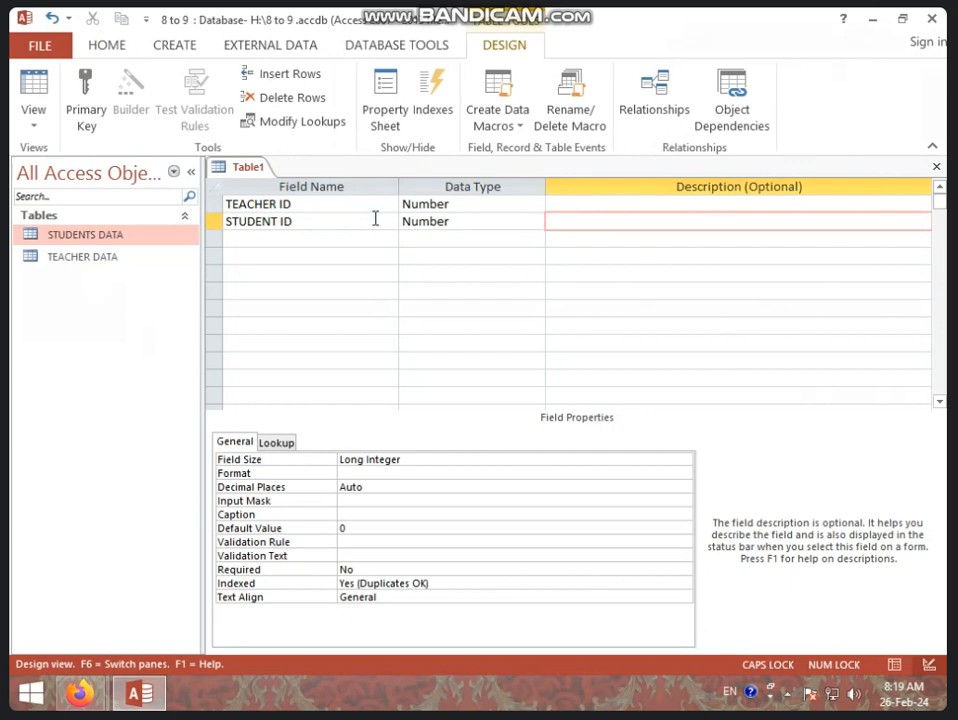
# Save the new table as Table1 without creating a primary key
pyautogui.rightClick(253, 165)
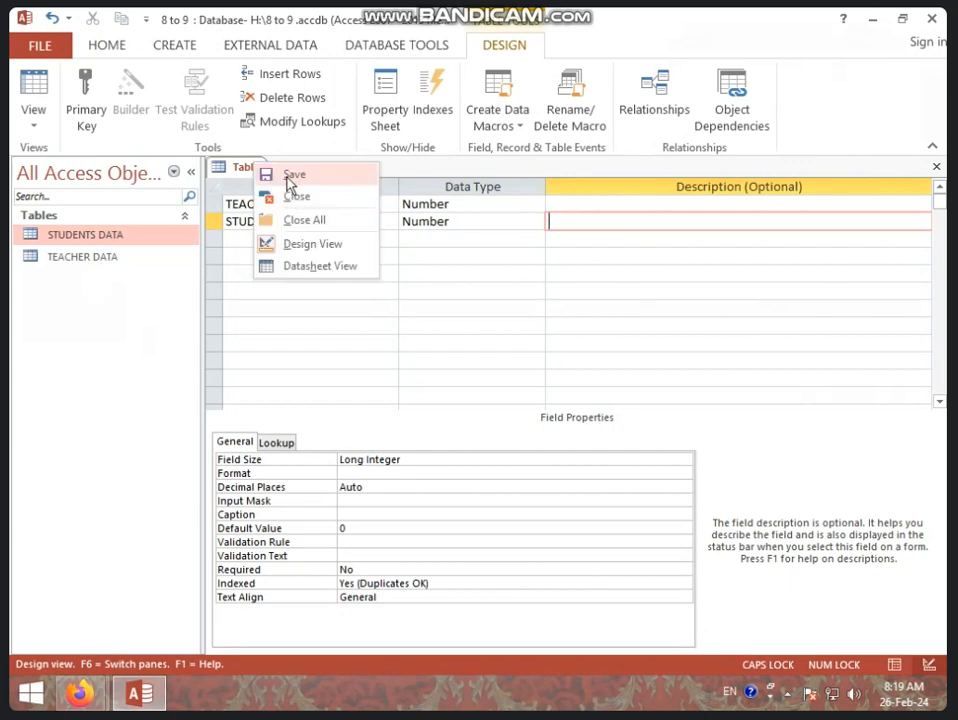
pyautogui.click(290, 176)
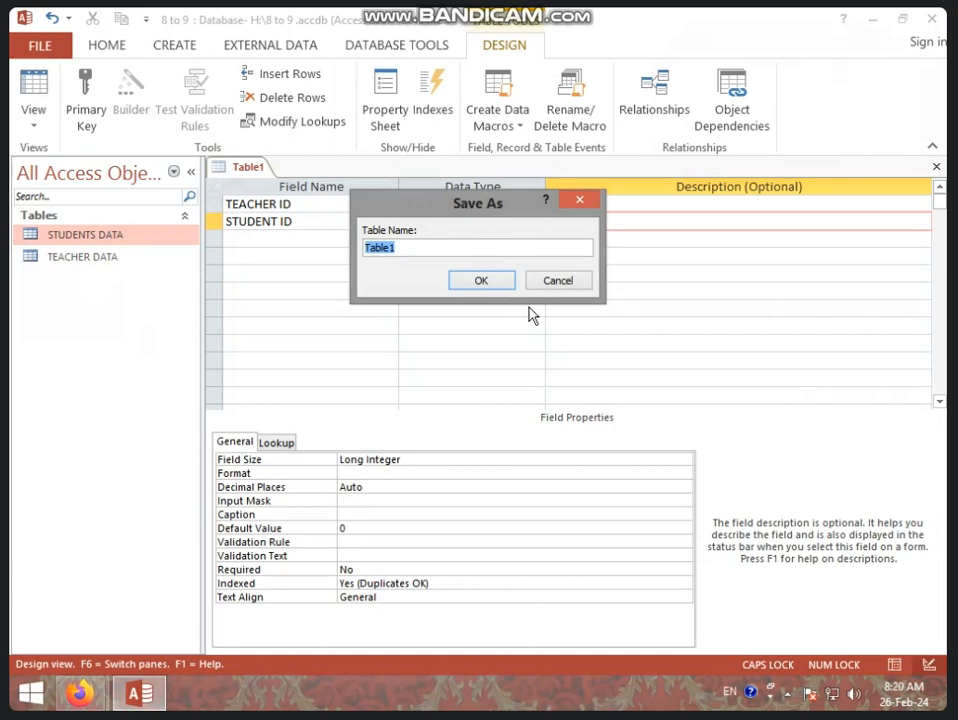
pyautogui.click(493, 284)
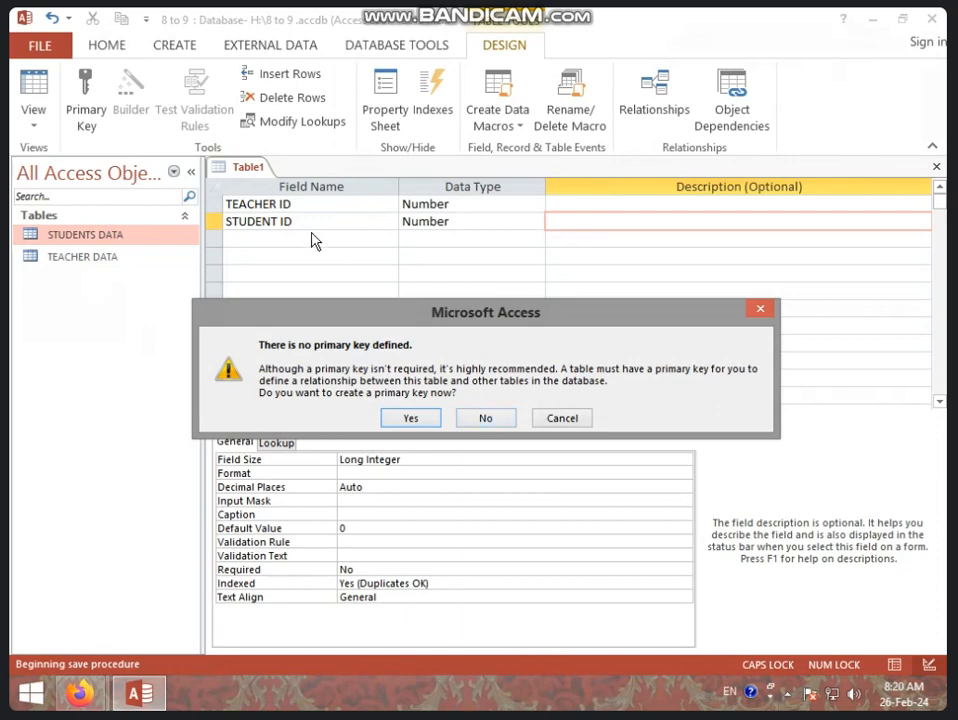
pyautogui.click(485, 418)
# Enter two records in Table1's datasheet: TEACHER ID 1001 with STUDENT ID 2, and TEACHER ID 1001 with STUDENT ID 3
pyautogui.rightClick(261, 177)
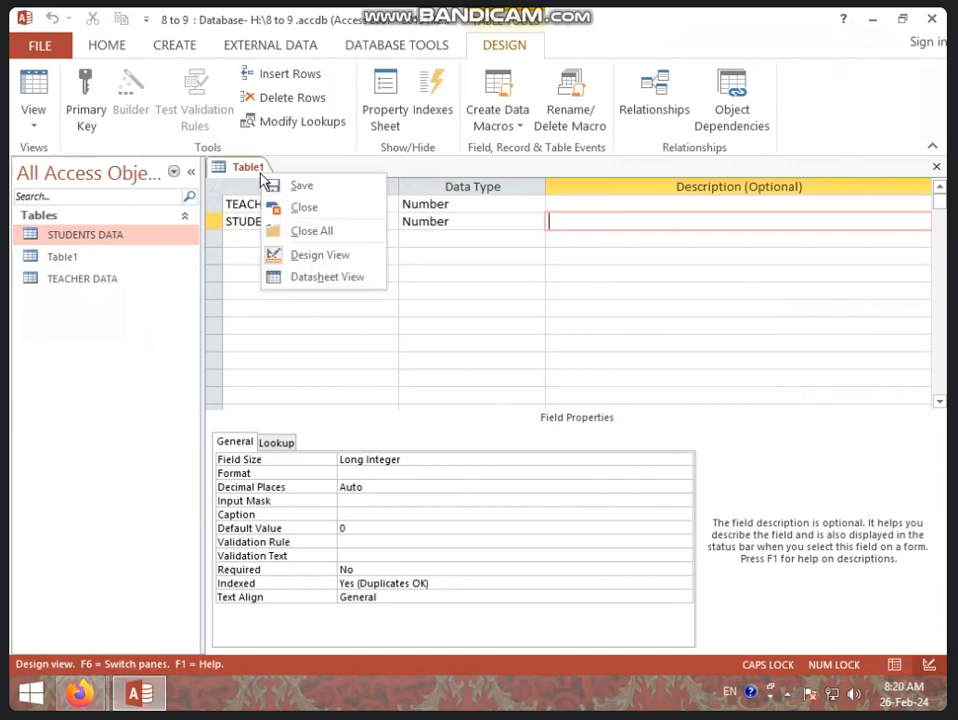
pyautogui.click(327, 276)
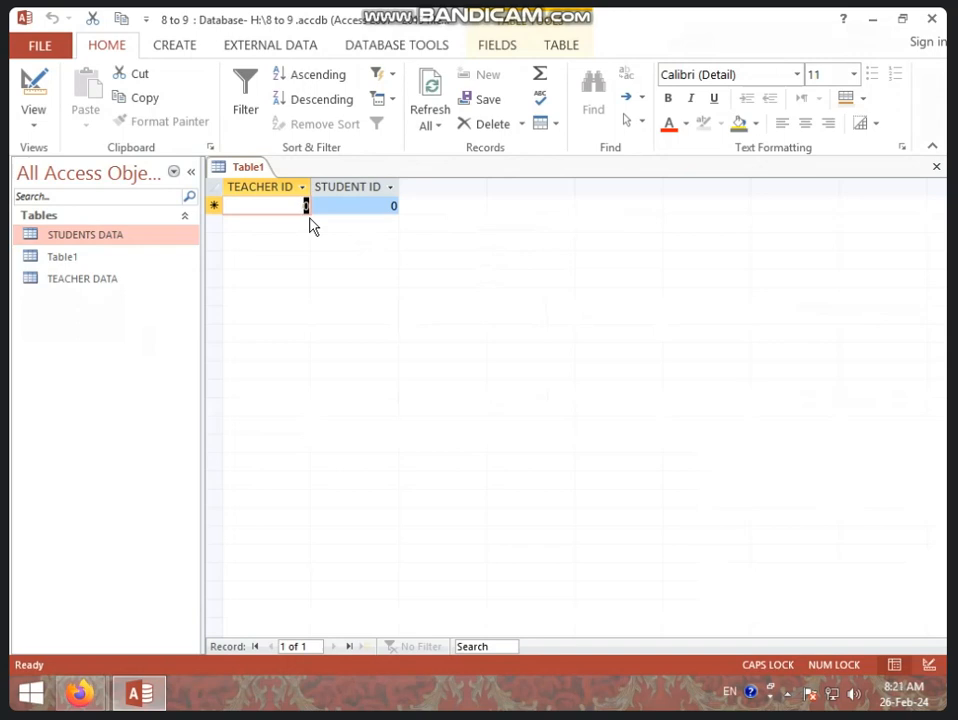
pyautogui.write('1001')
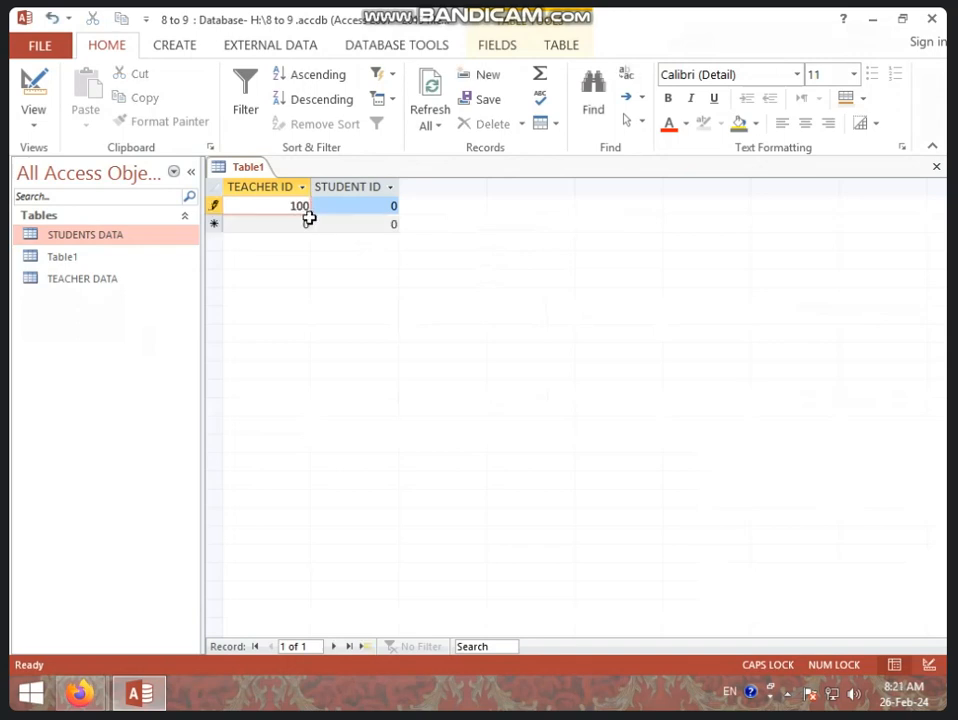
pyautogui.press('Tab')
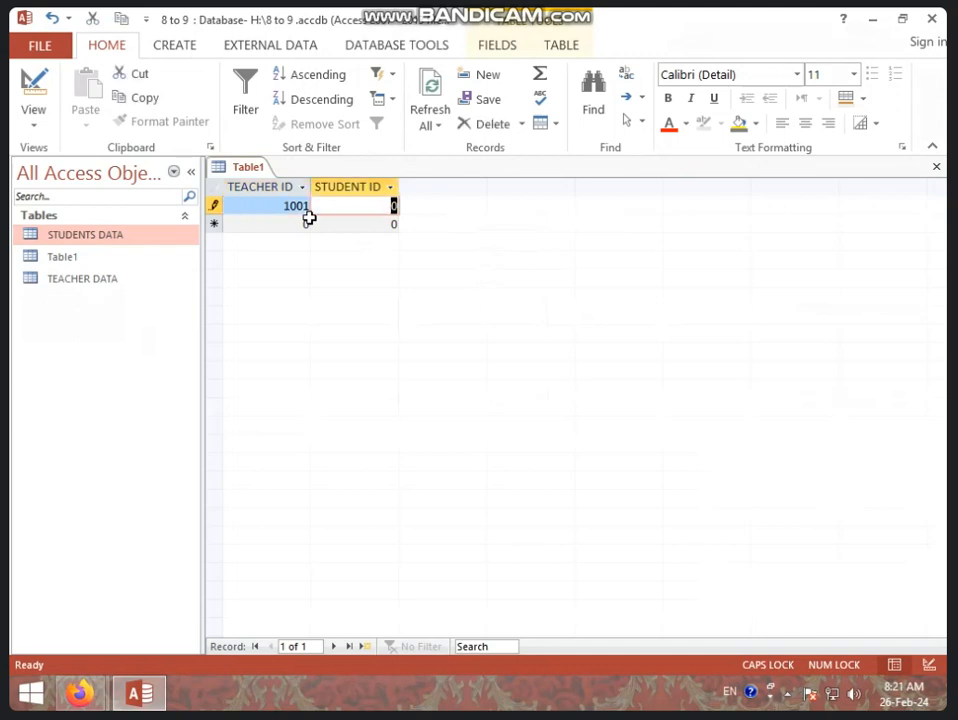
pyautogui.write('2')
pyautogui.press('Tab')
pyautogui.write('1001')
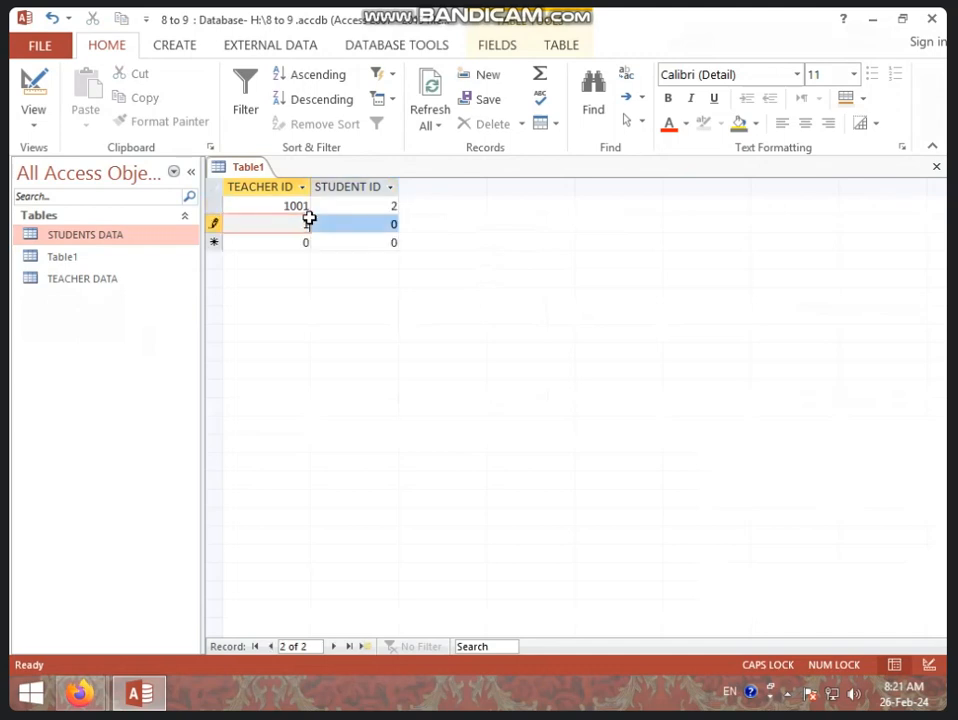
pyautogui.write('3')
pyautogui.press('Tab')
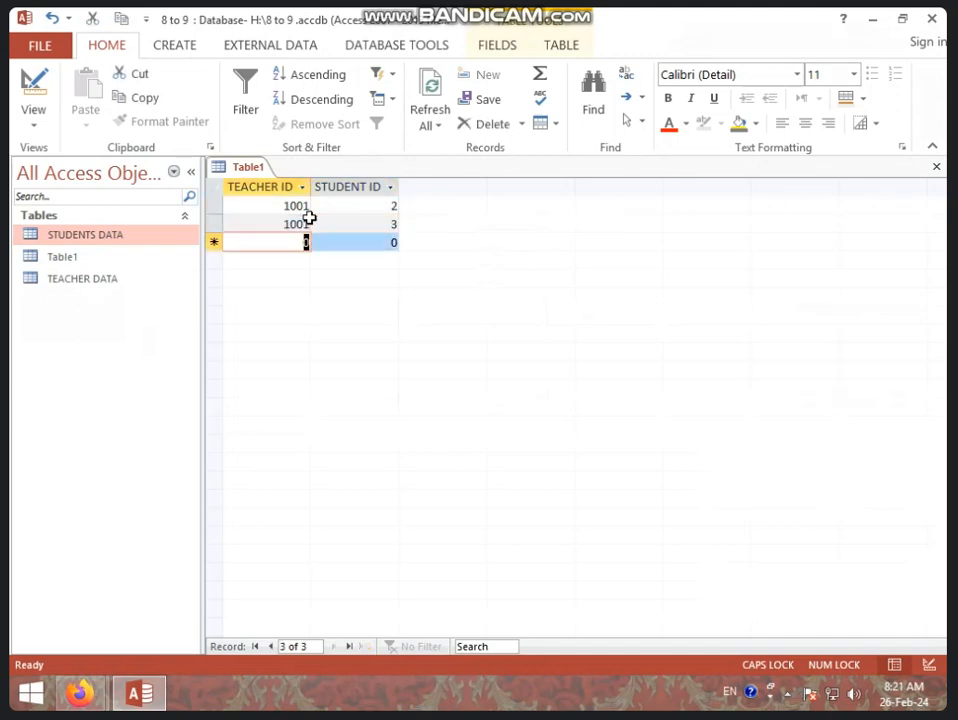
# Add two more records to Table1: TEACHER ID 1002 with STUDENT ID 1, and TEACHER ID 1003 with STUDENT ID 4
pyautogui.write('1002')
pyautogui.press('Tab')
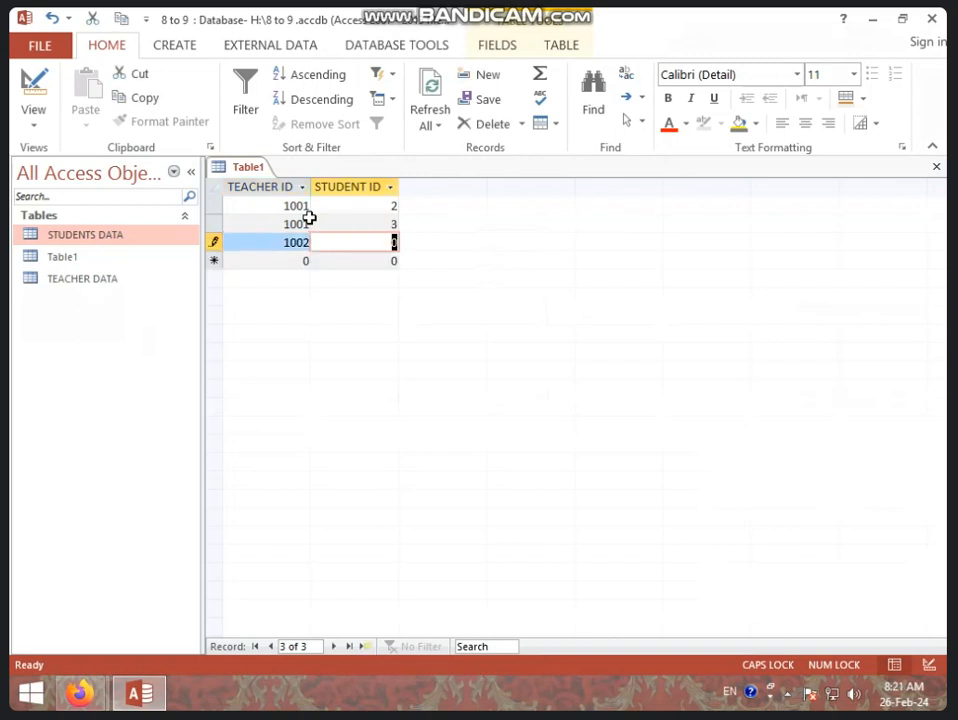
pyautogui.write('1')
pyautogui.press('Tab')
pyautogui.write('1003')
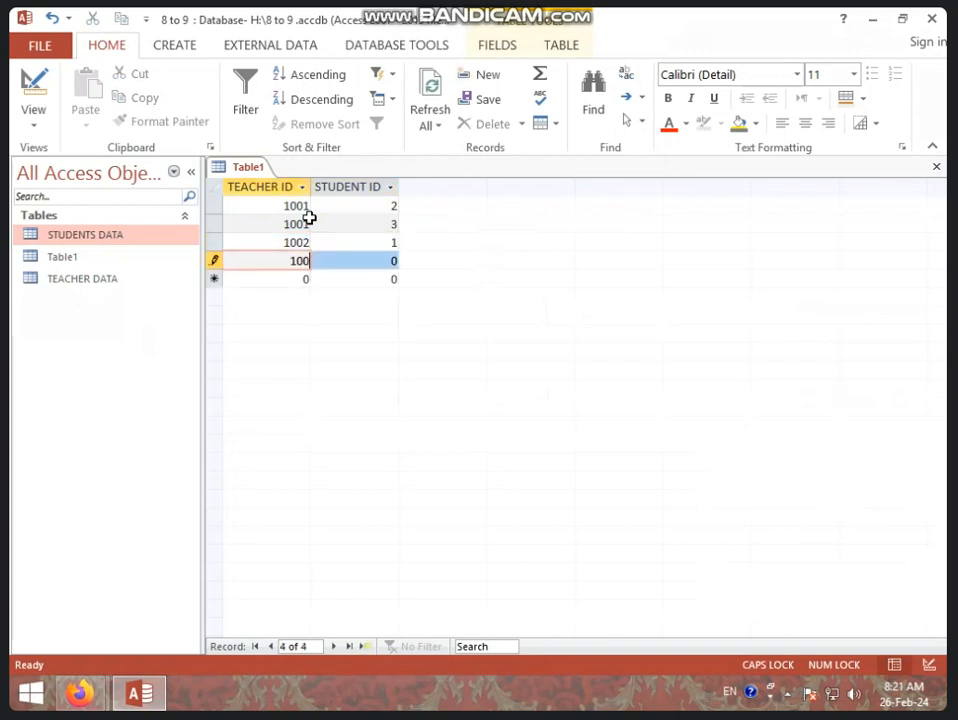
pyautogui.press('Tab')
pyautogui.write('4')
pyautogui.press('Tab')
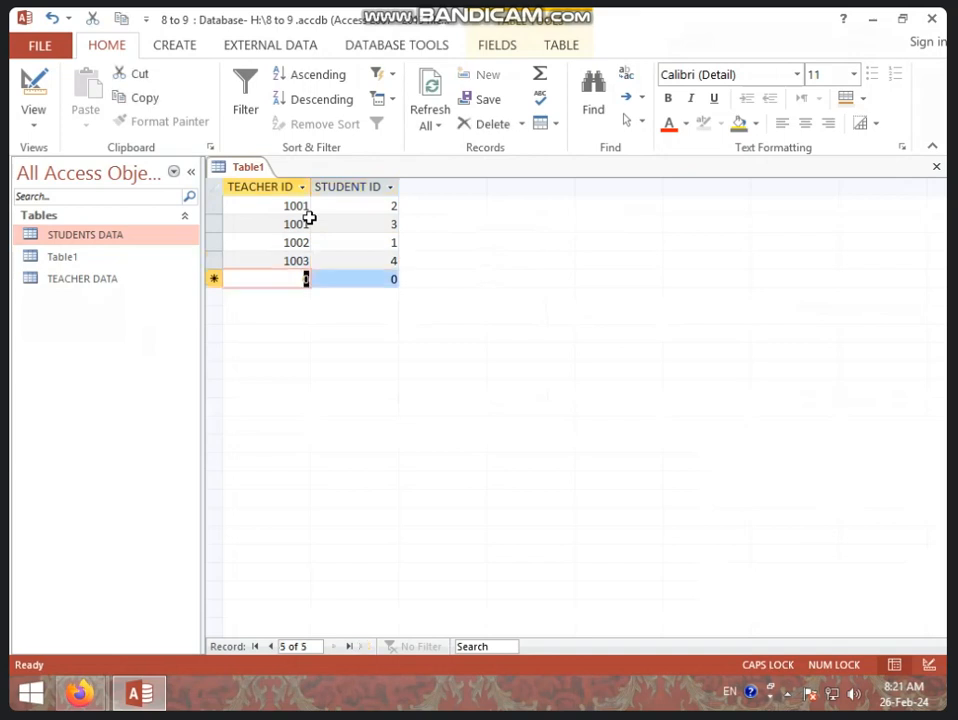
# Add two further records to Table1: TEACHER ID 1002 with STUDENT ID 4, and TEACHER ID 1003 with STUDENT ID 3
pyautogui.write('100')
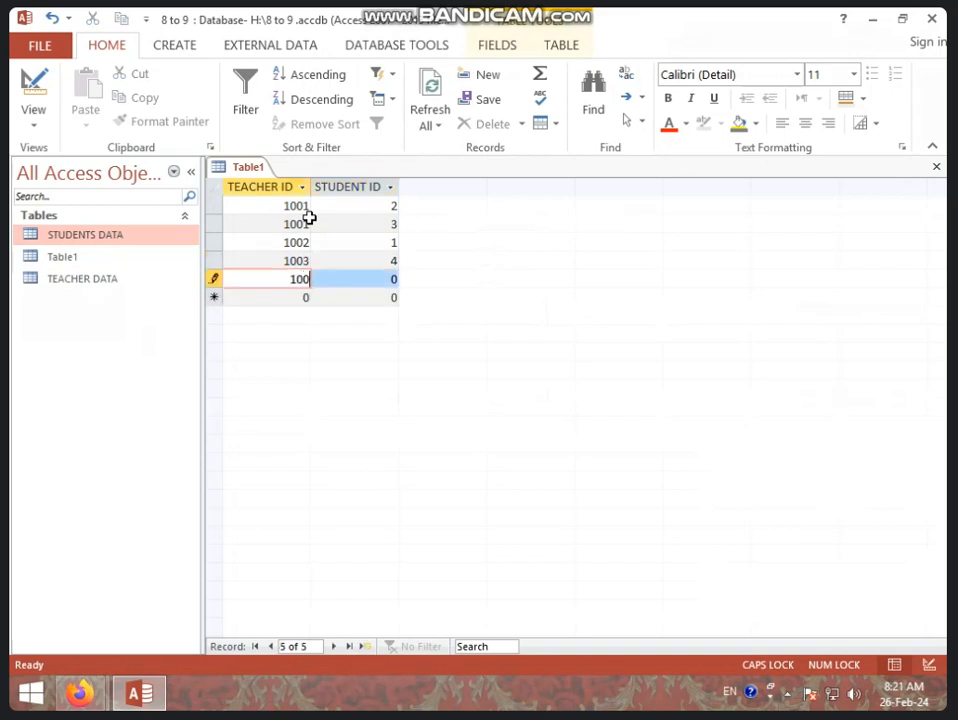
pyautogui.write('2')
pyautogui.press('Tab')
pyautogui.write('4')
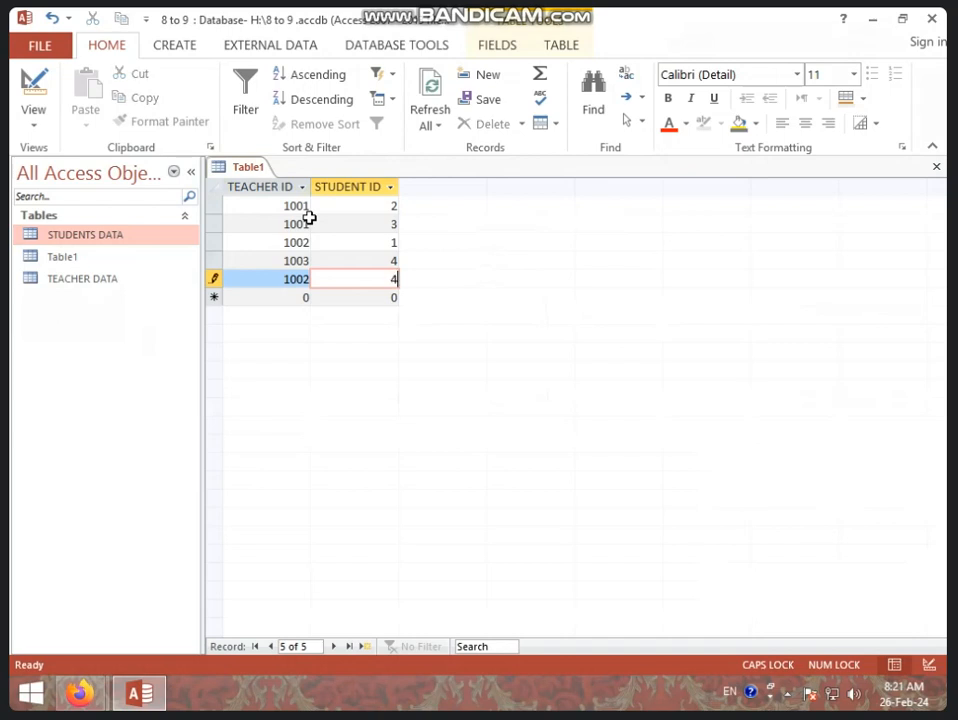
pyautogui.press('Tab')
pyautogui.write('1006')
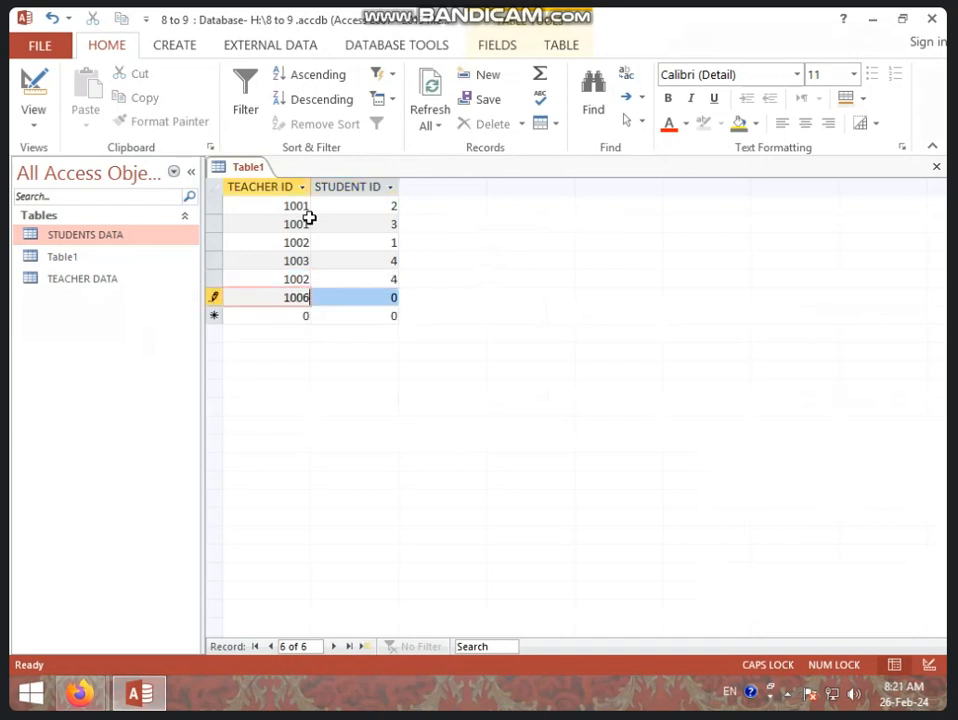
pyautogui.press('Tab')
pyautogui.hotkey('shift', 'Tab')
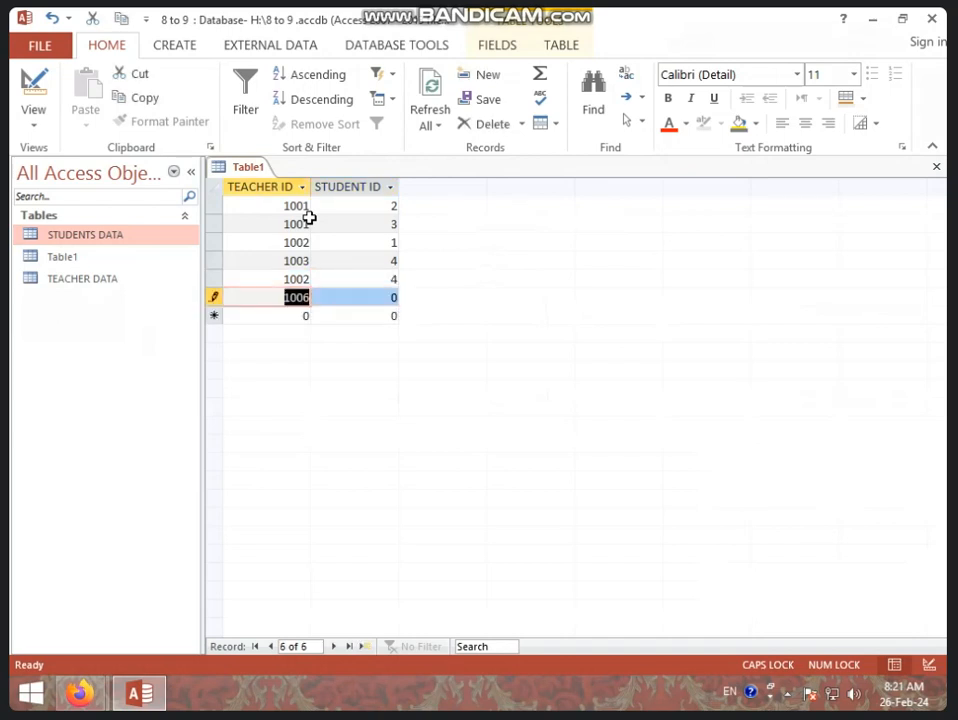
pyautogui.write('1003')
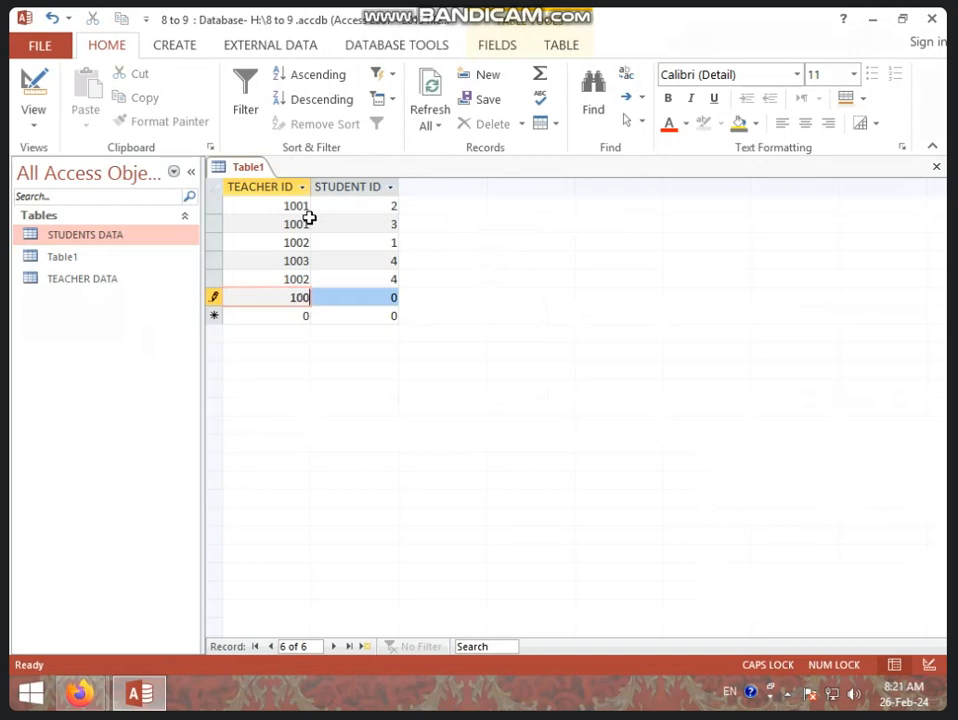
pyautogui.press('Tab')
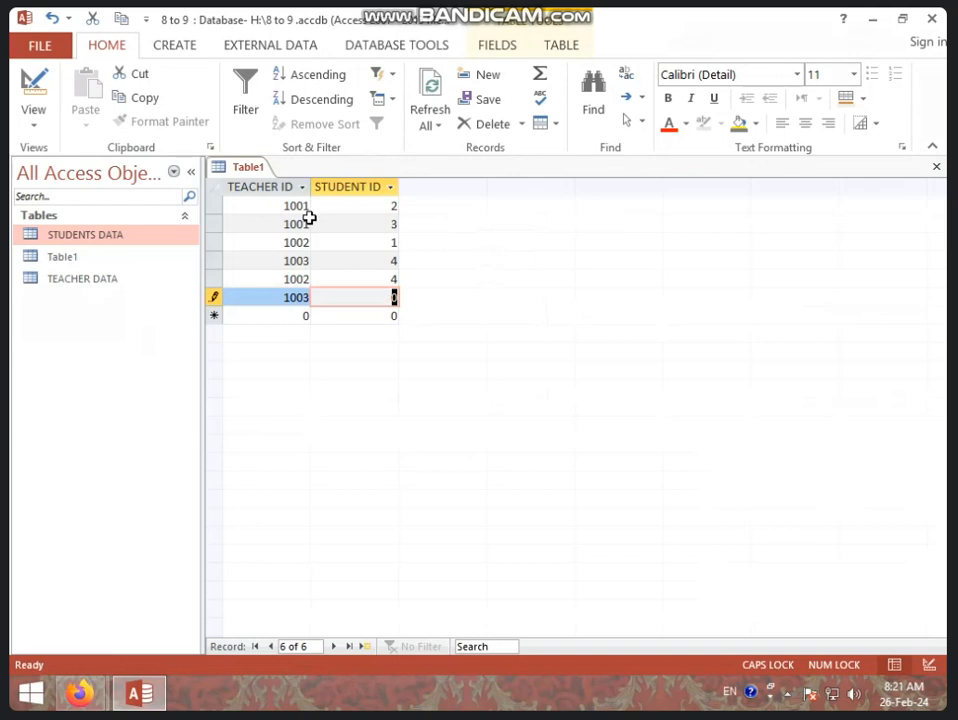
pyautogui.press('Tab')
# Enter a last record in Table1 with TEACHER ID 1004 and STUDENT ID 2
pyautogui.write('1004')
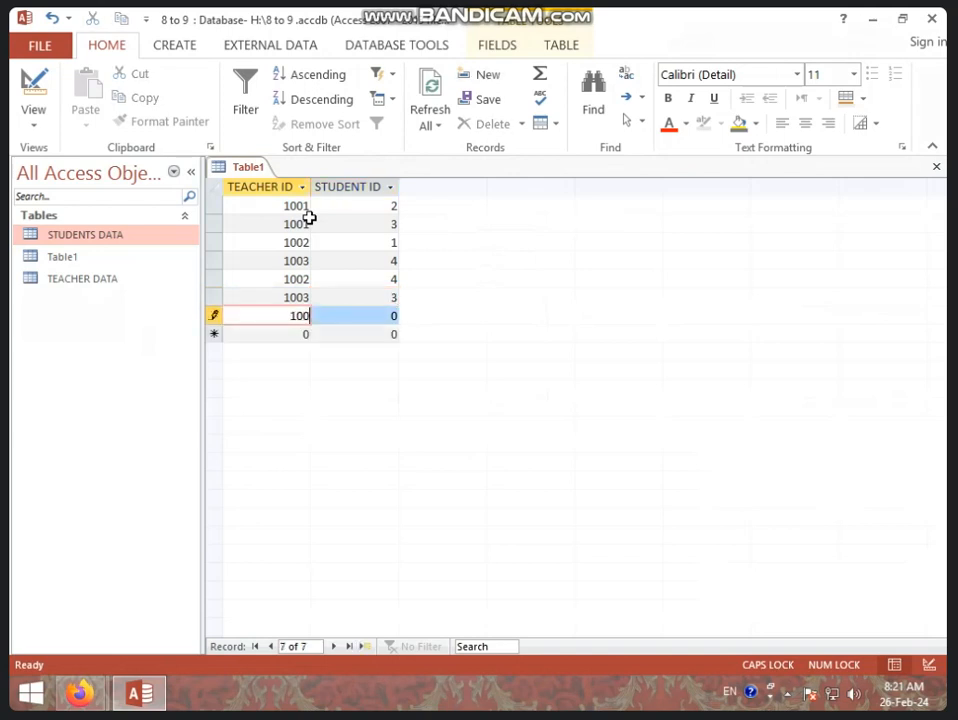
pyautogui.press('Tab')
pyautogui.write('2')
pyautogui.press('Tab')
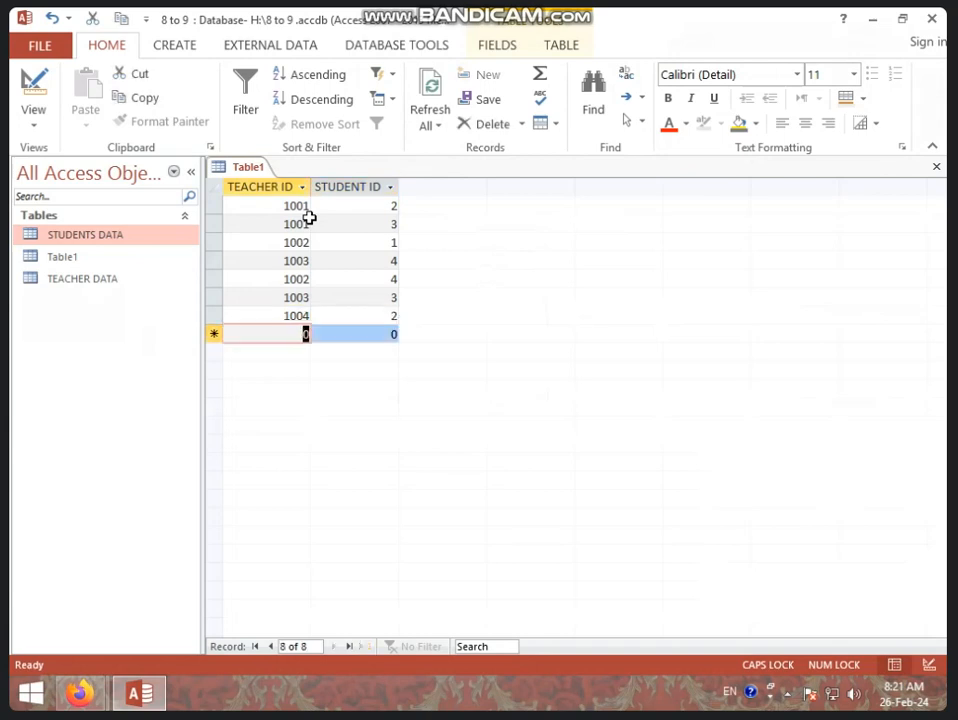
# Save Table1 and close its datasheet
pyautogui.rightClick(258, 168)
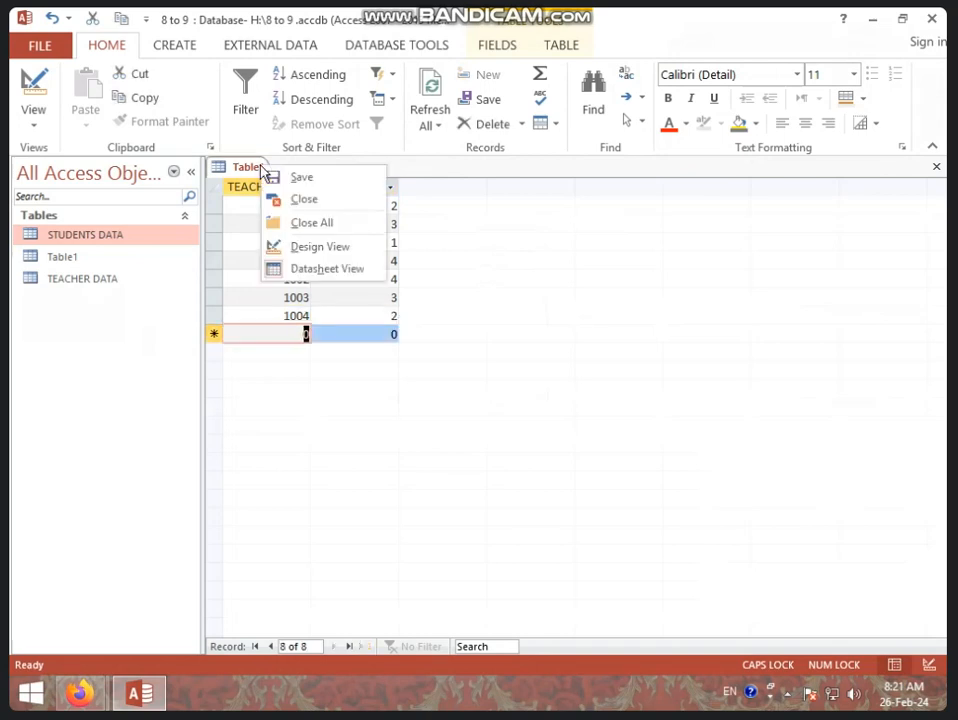
pyautogui.click(292, 183)
pyautogui.rightClick(256, 172)
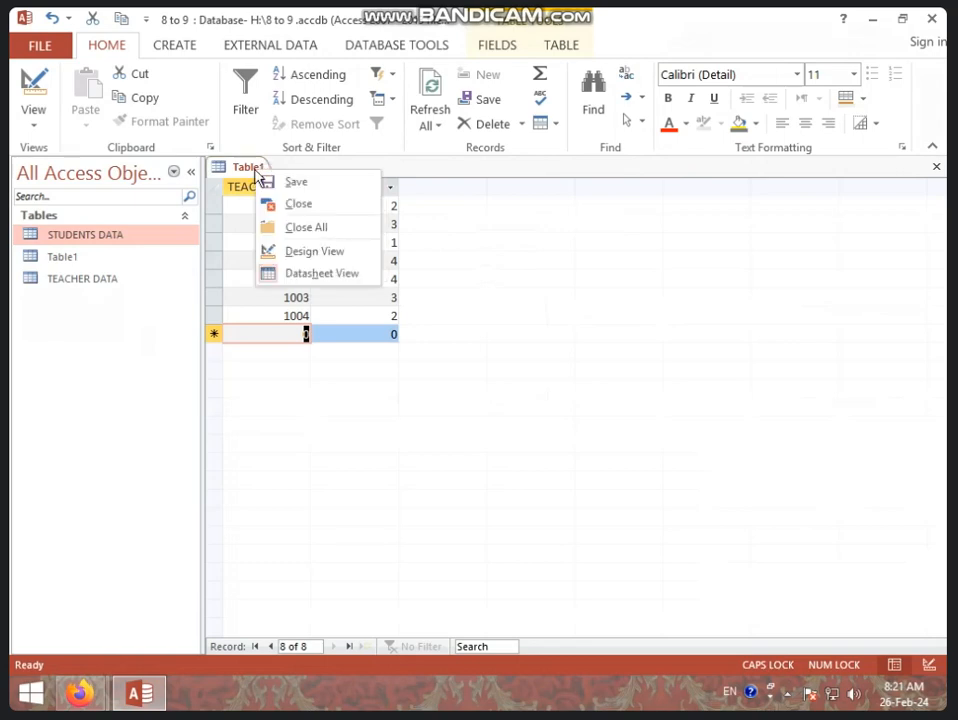
pyautogui.click(300, 207)
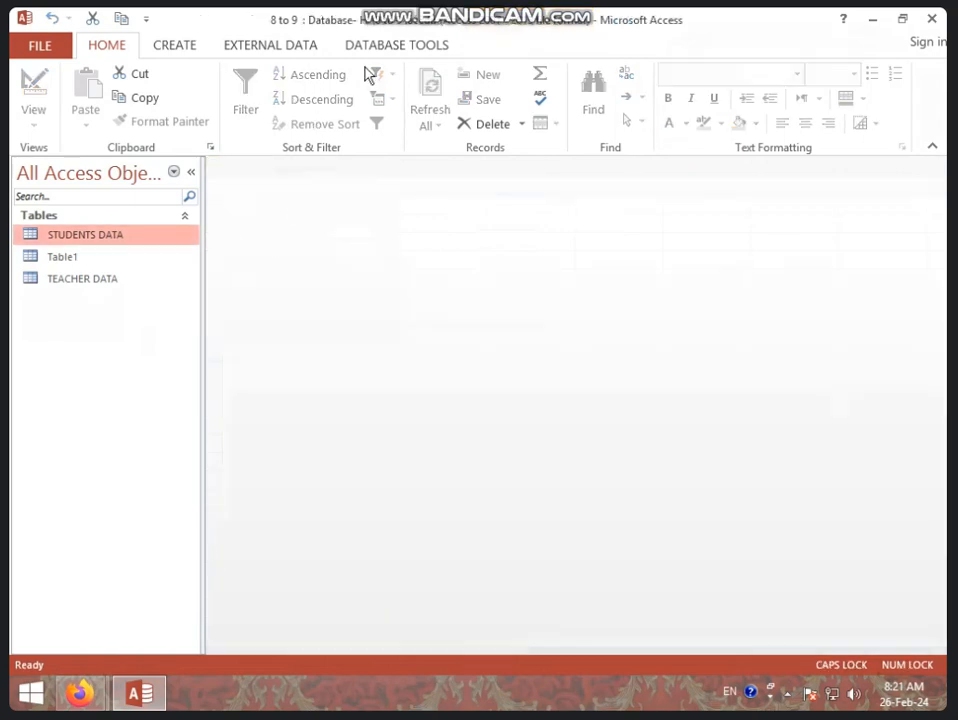
# Open the database's relationships layout and move the TEACHER DATA table closer to STUDENTS DATA
pyautogui.click(402, 52)
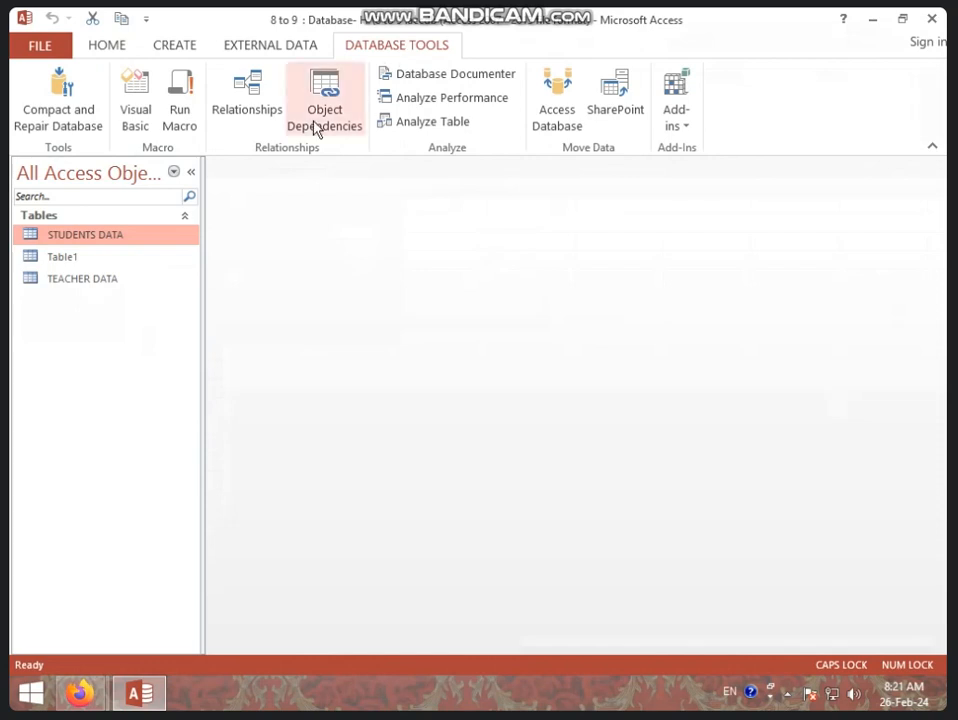
pyautogui.click(276, 113)
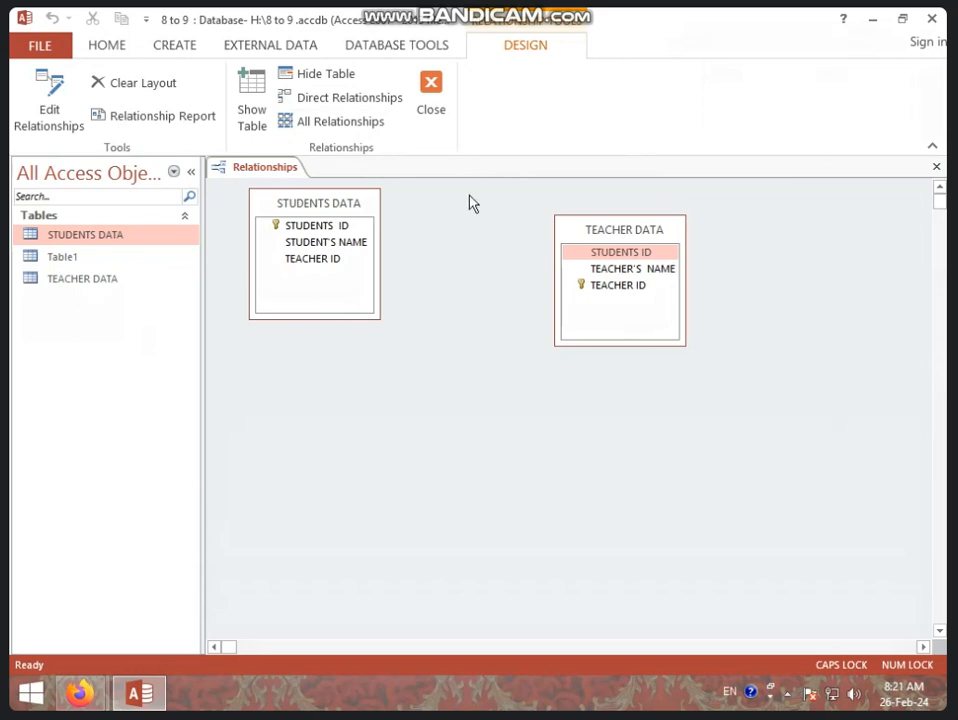
pyautogui.click(245, 117)
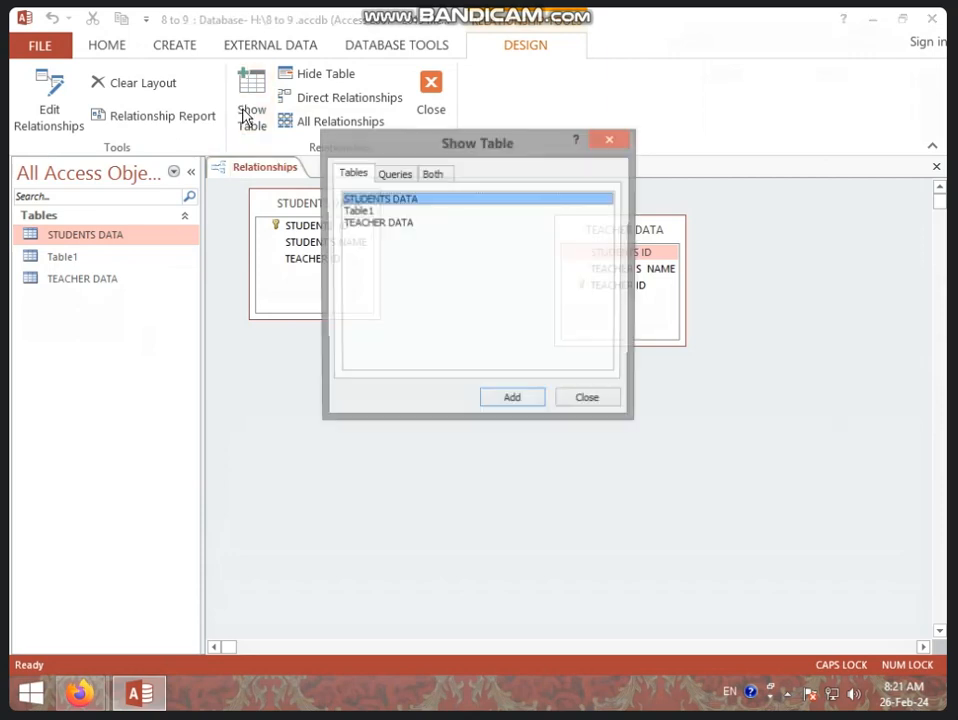
pyautogui.click(606, 143)
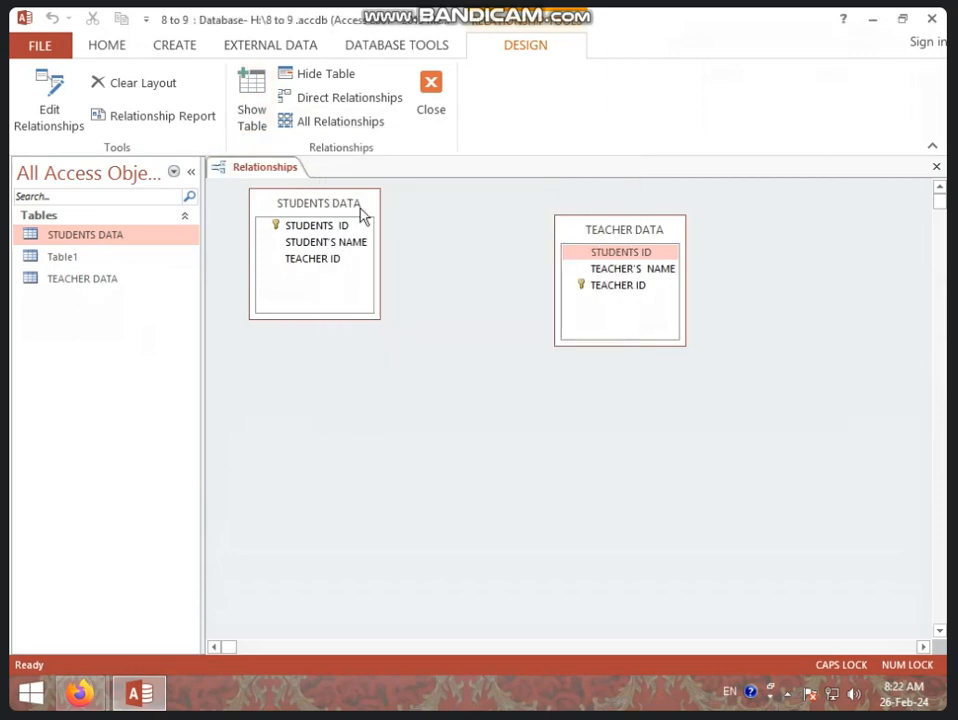
pyautogui.moveTo(361, 216); pyautogui.dragTo(355, 215)
pyautogui.moveTo(590, 245); pyautogui.dragTo(500, 217)
# Add Table1 to the relationships layout beside STUDENTS DATA and TEACHER DATA
pyautogui.rightClick(744, 262)
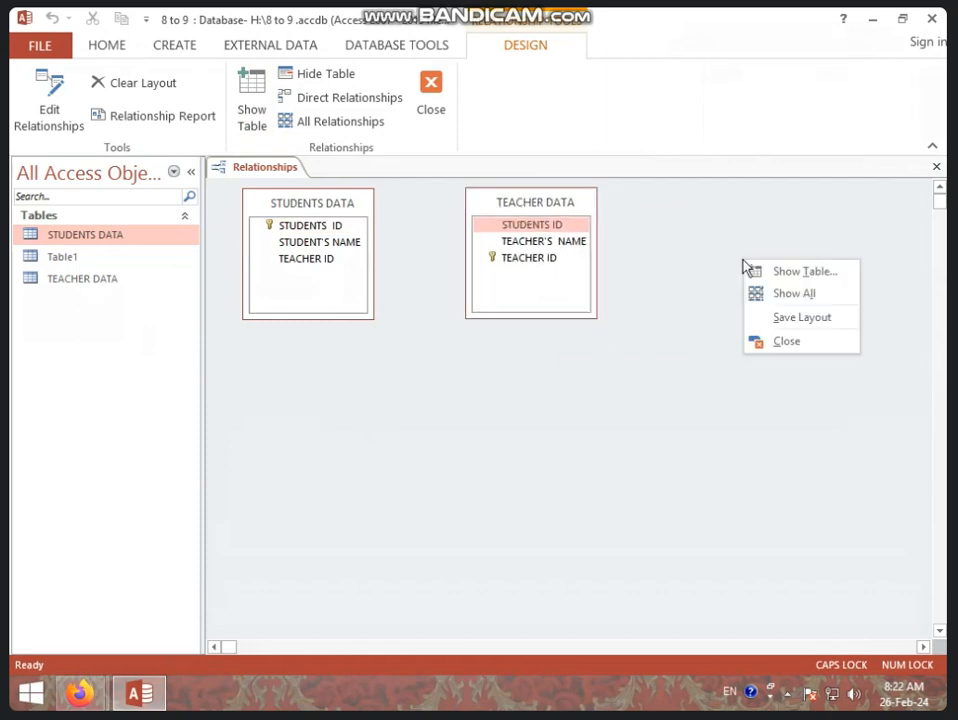
pyautogui.click(806, 294)
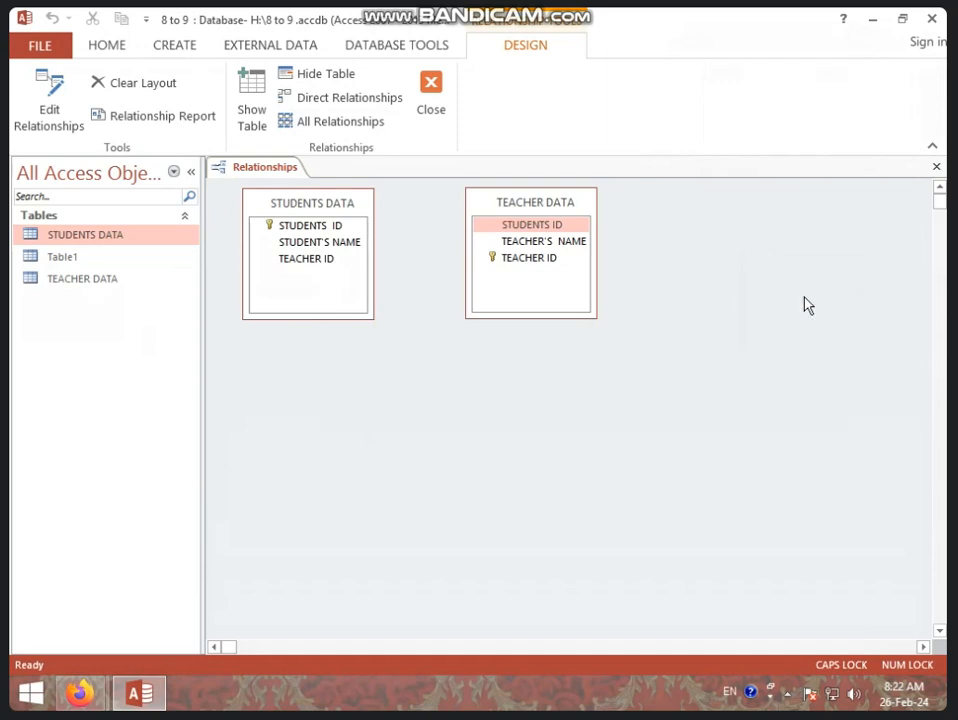
pyautogui.rightClick(769, 262)
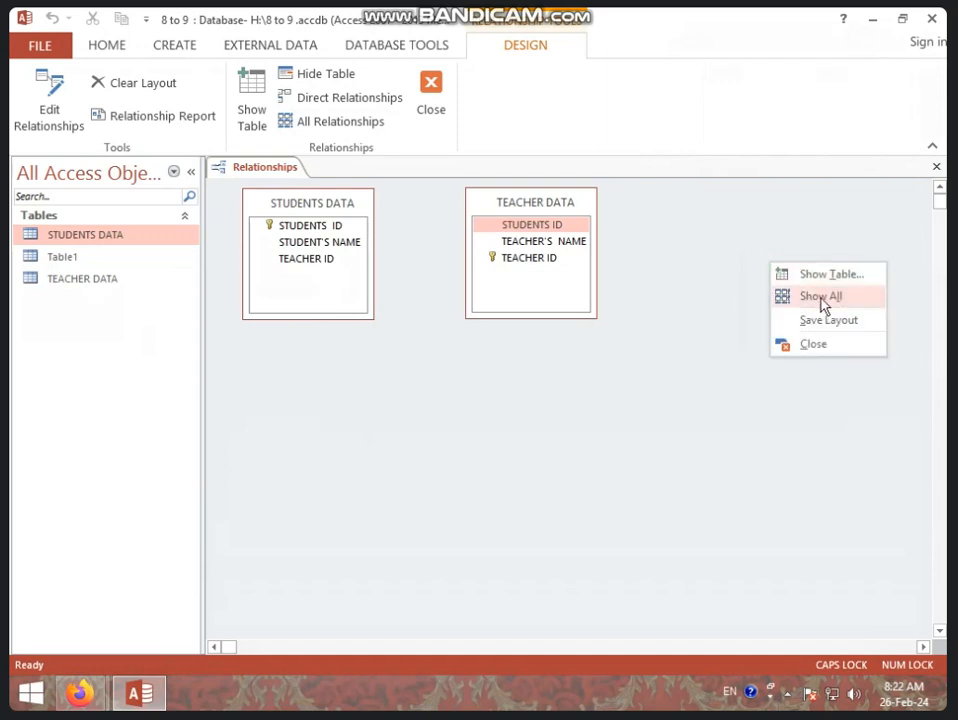
pyautogui.click(830, 276)
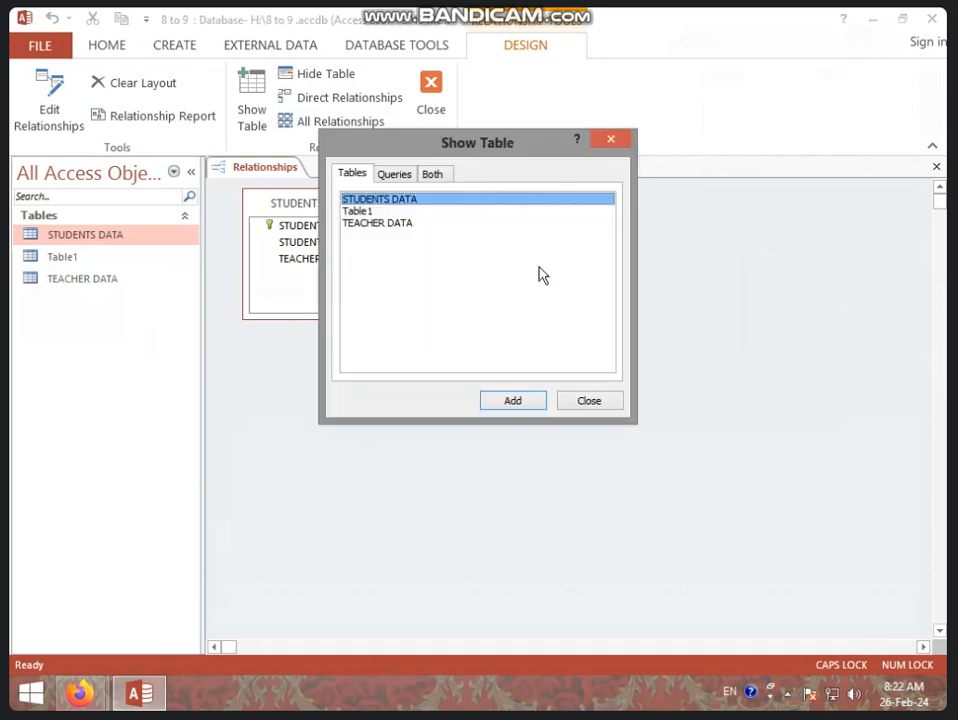
pyautogui.click(419, 212)
pyautogui.click(540, 403)
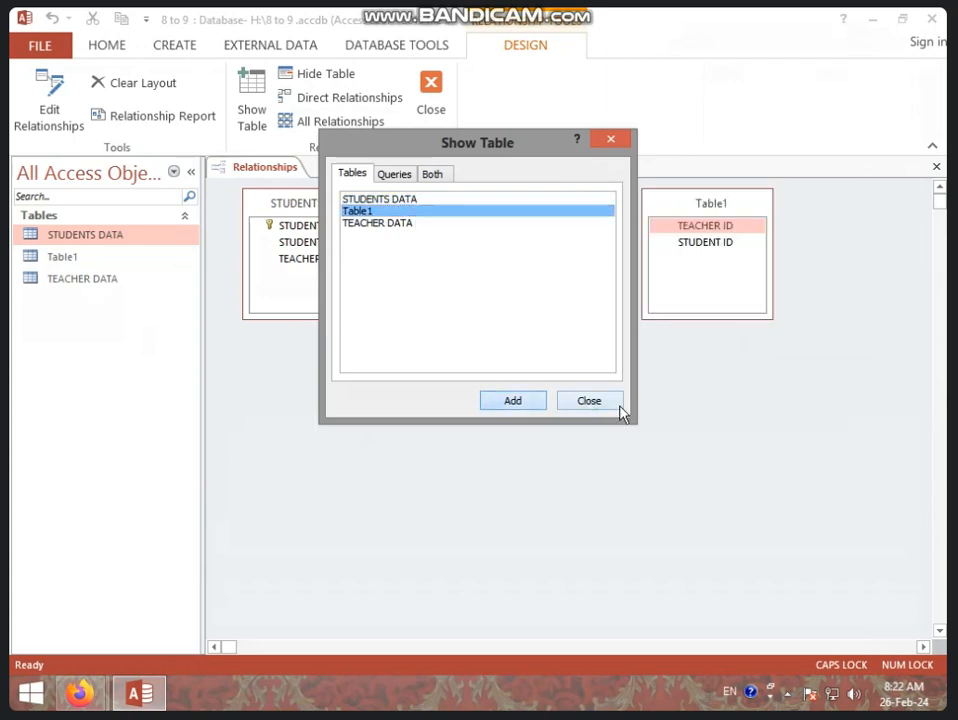
pyautogui.click(619, 405)
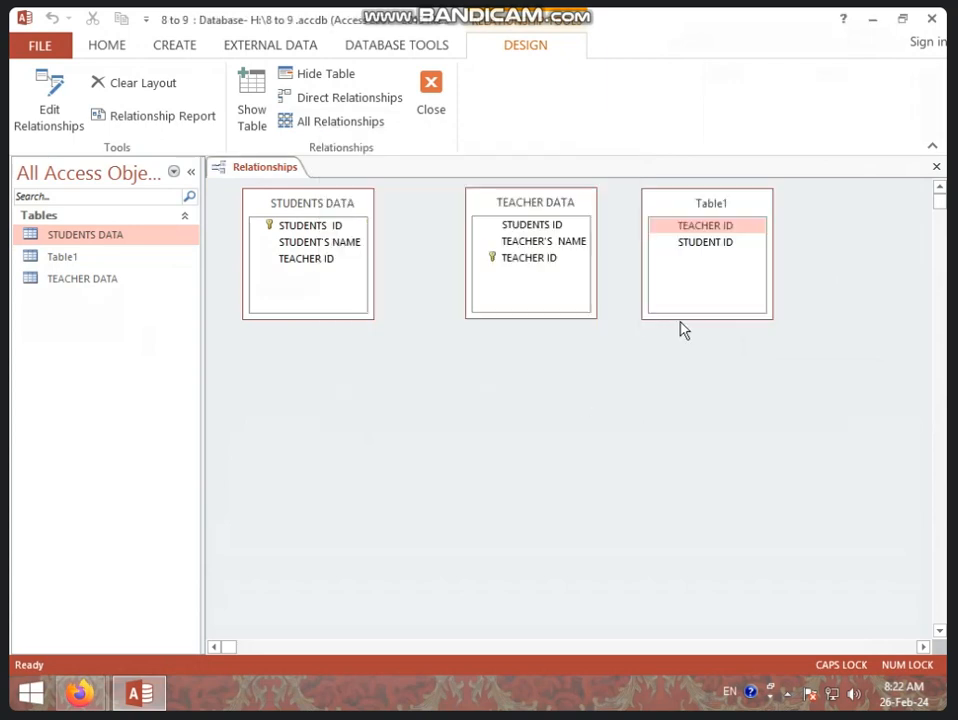
pyautogui.click(243, 128)
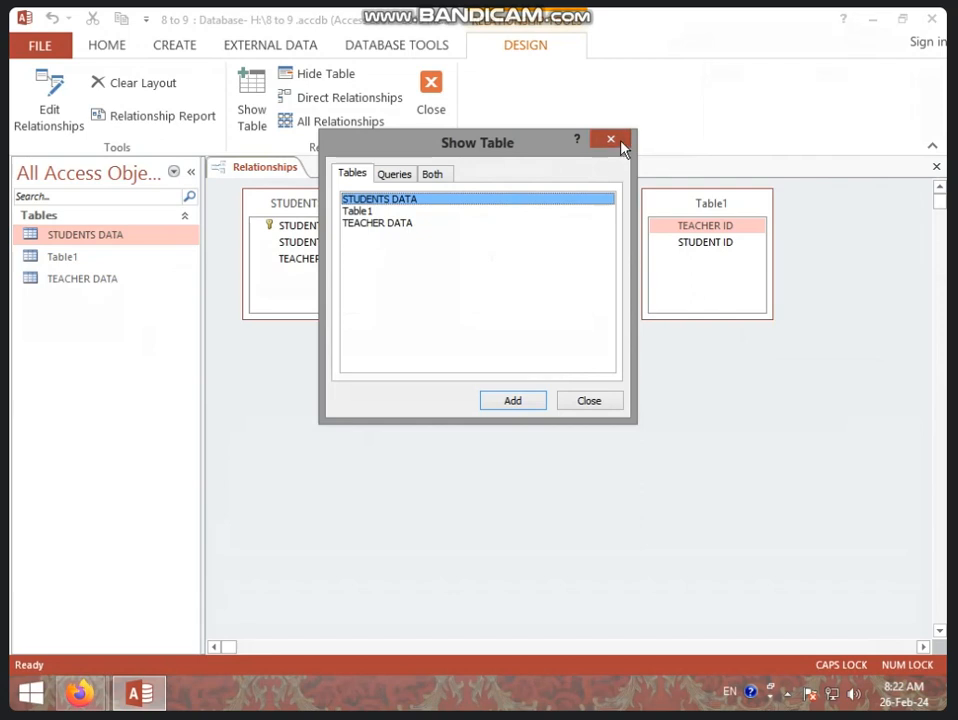
pyautogui.click(611, 140)
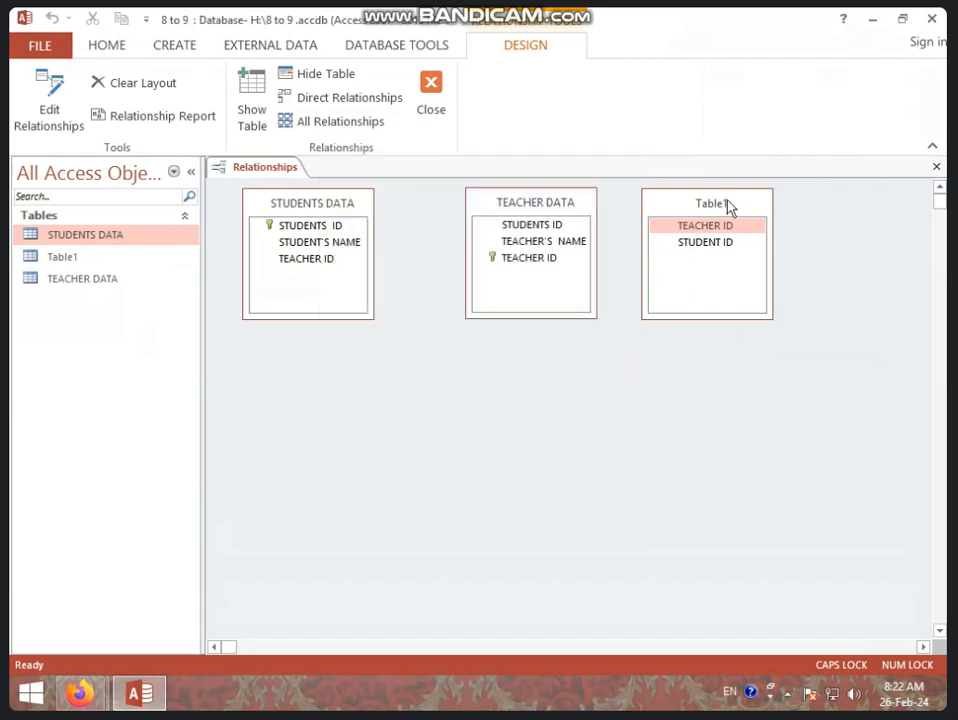
# Rearrange the relationships layout so Table1 sits between STUDENTS DATA and TEACHER DATA
pyautogui.moveTo(729, 207); pyautogui.dragTo(421, 289)
pyautogui.moveTo(490, 245); pyautogui.dragTo(690, 259)
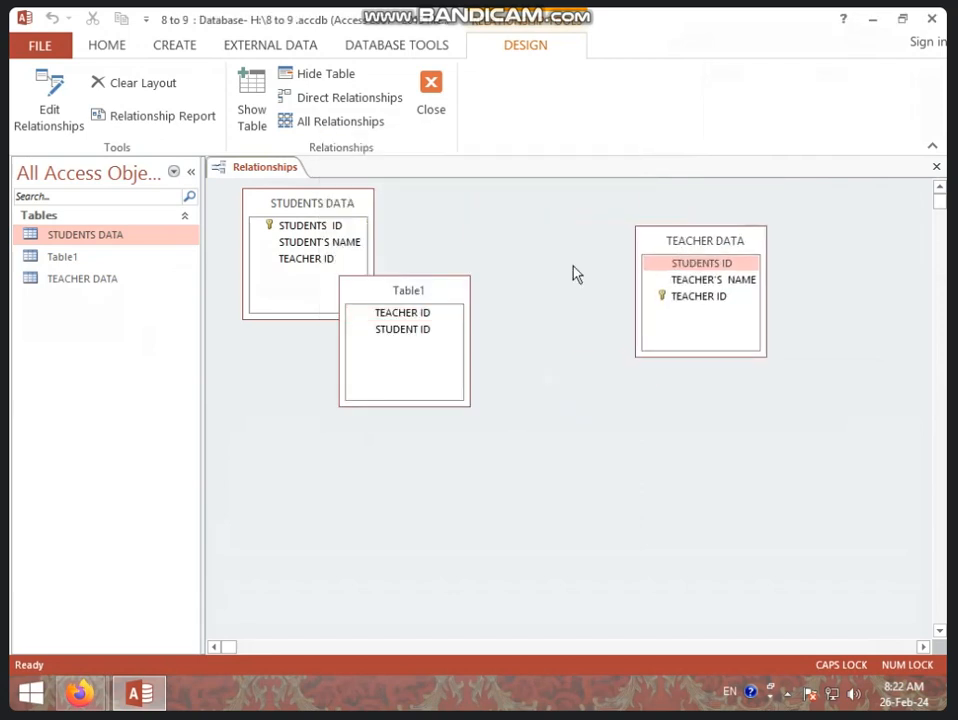
pyautogui.moveTo(413, 297); pyautogui.dragTo(485, 212)
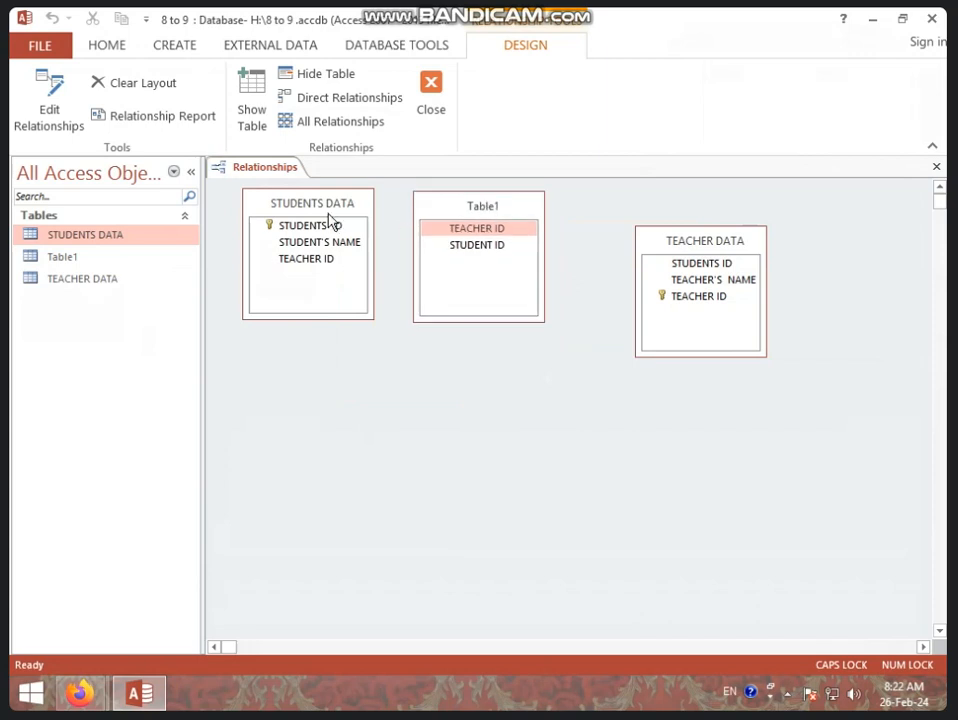